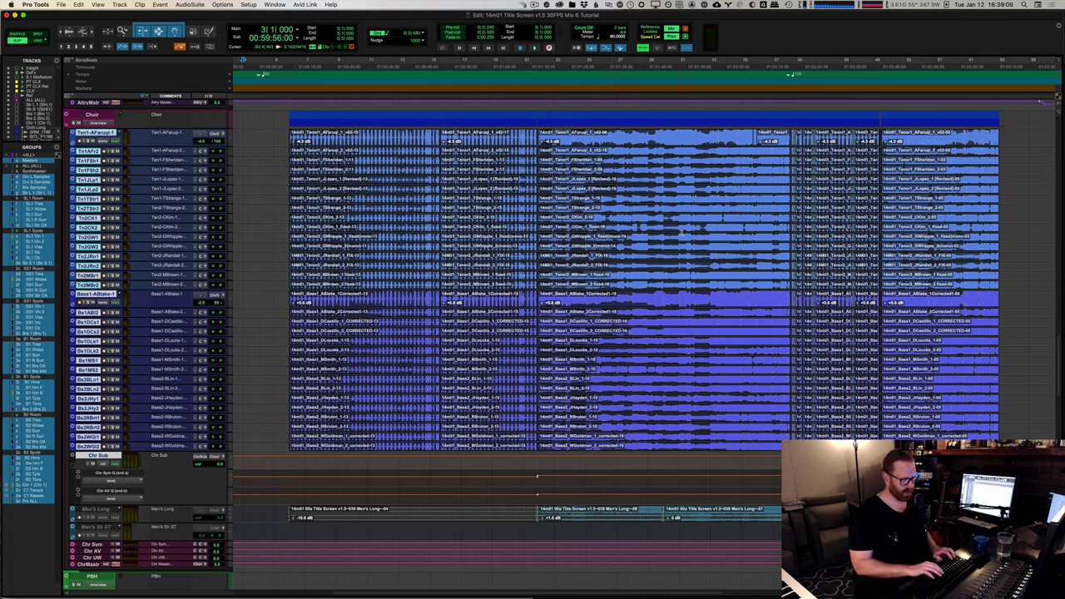
Reduce the waveform display height of the choir clips
key(alt+super+bracketleft)
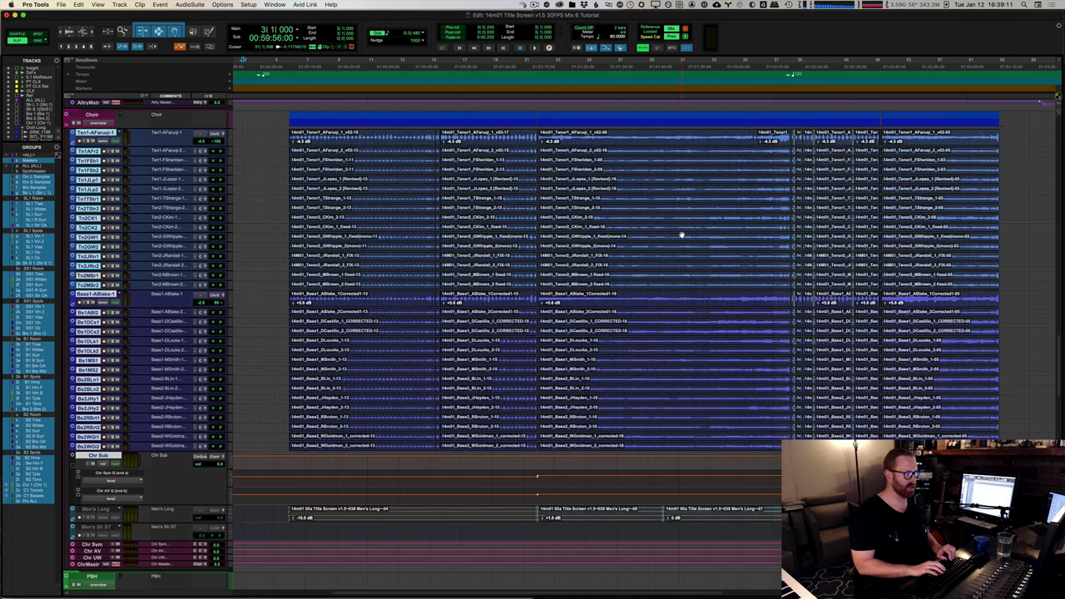
key(alt+super+bracketright)
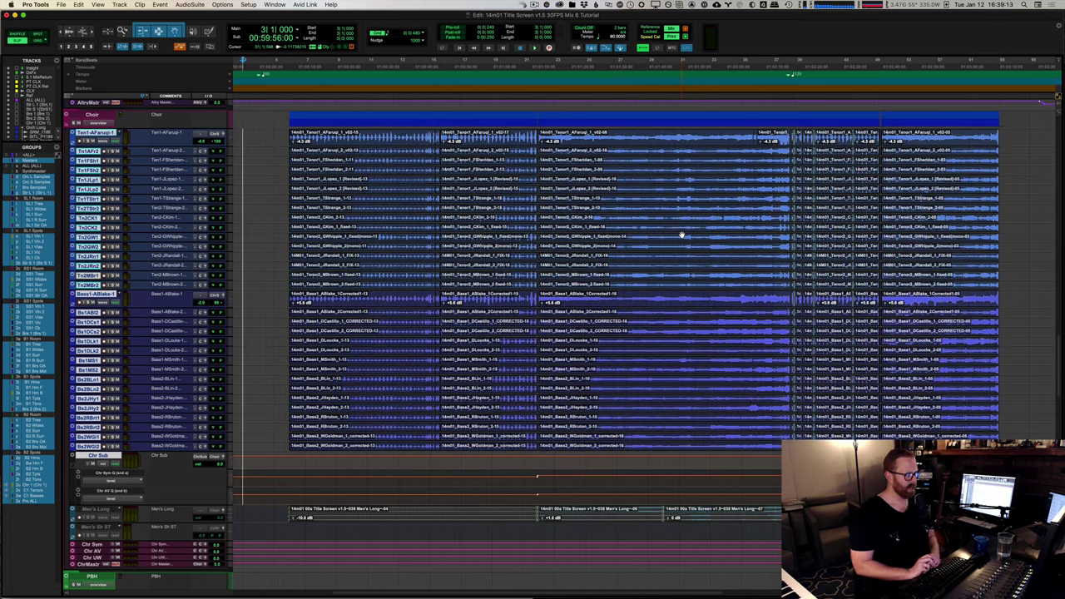
Look over the choir channels in the mixer, return to the timeline and audition the choir section
key(super+equal)
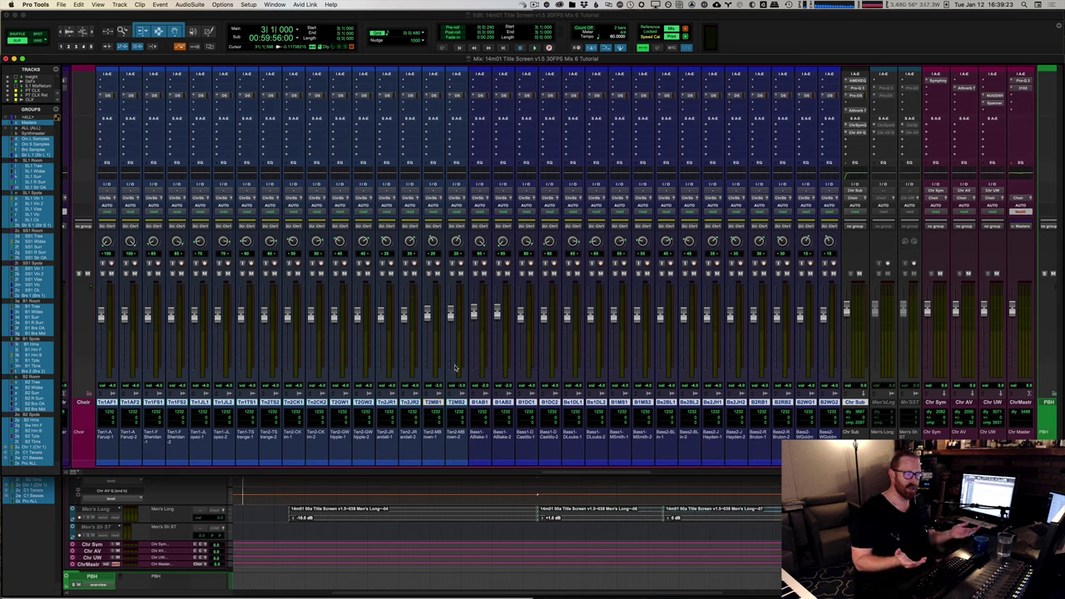
key(super+equal)
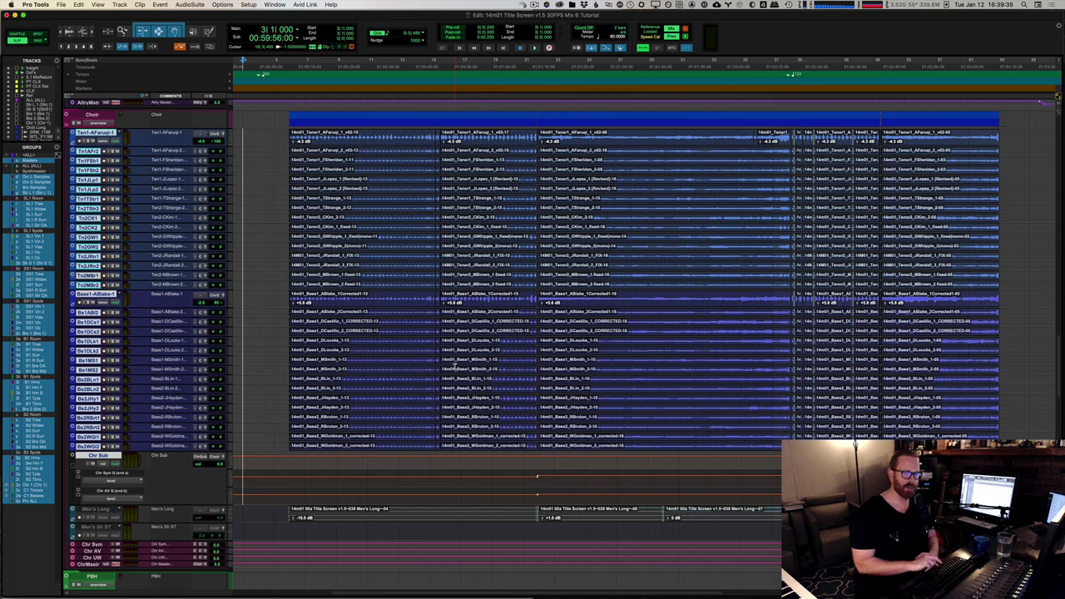
key(space)
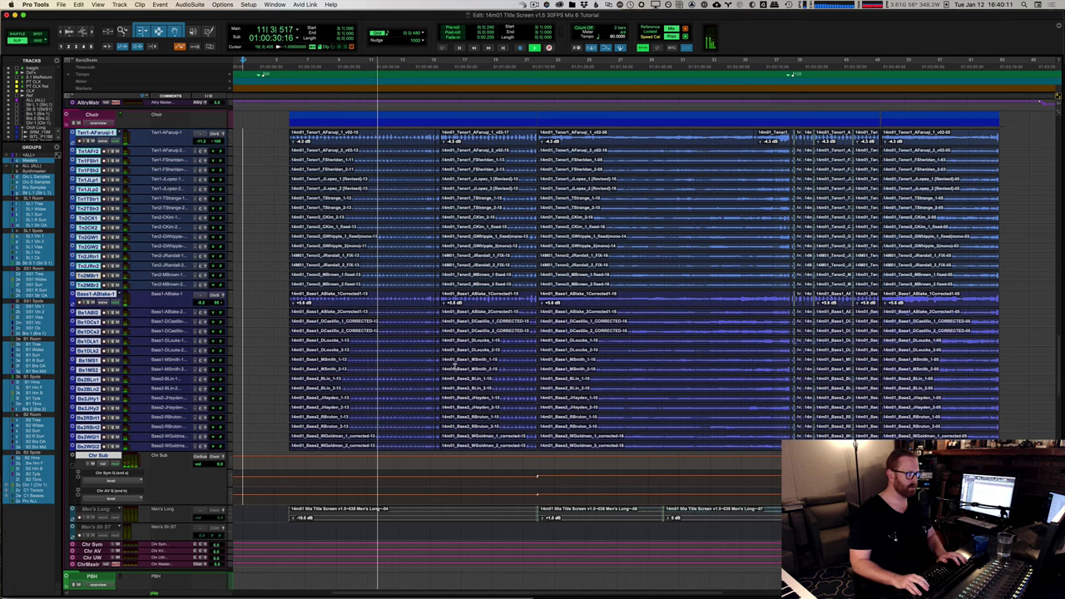
key(space)
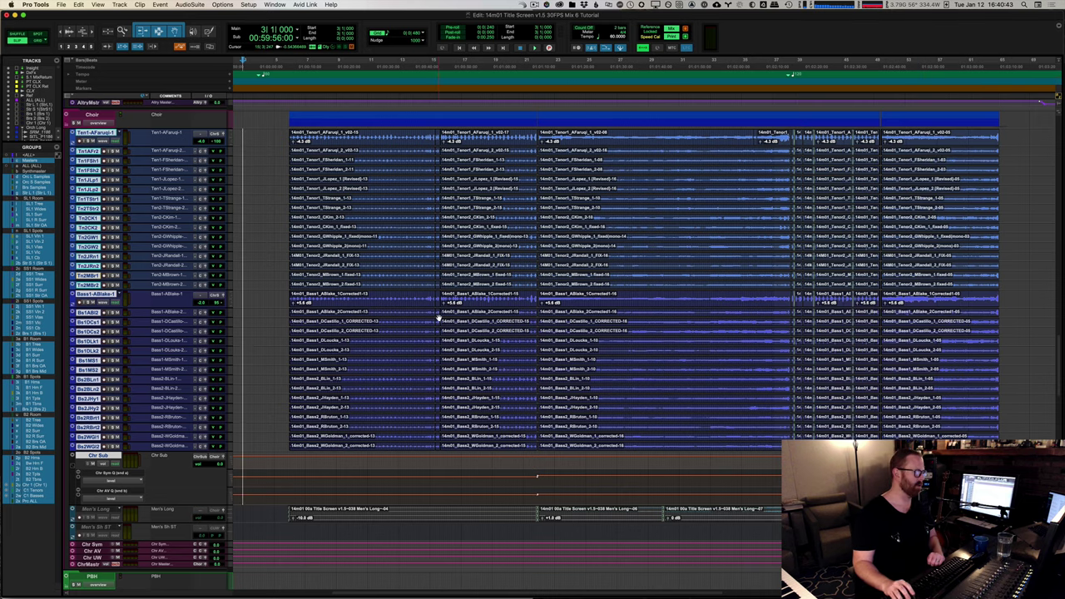
Move the playback position to bar 6, at the start of the choir clips
scroll(438, 318, up, 3)
key(KP_2)
key(KP_2)
key(KP_2)
scroll(428, 315, down, 3)
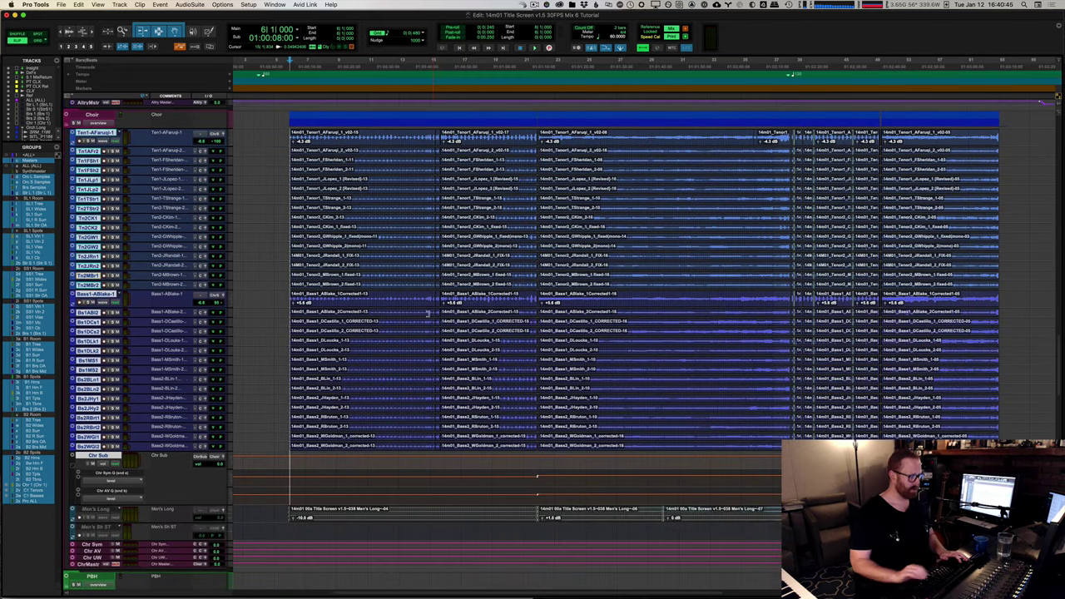
In the mixer, mute Chr Sym and Chr AV and solo the Choir folder to audition the choir without them
key(super+equal)
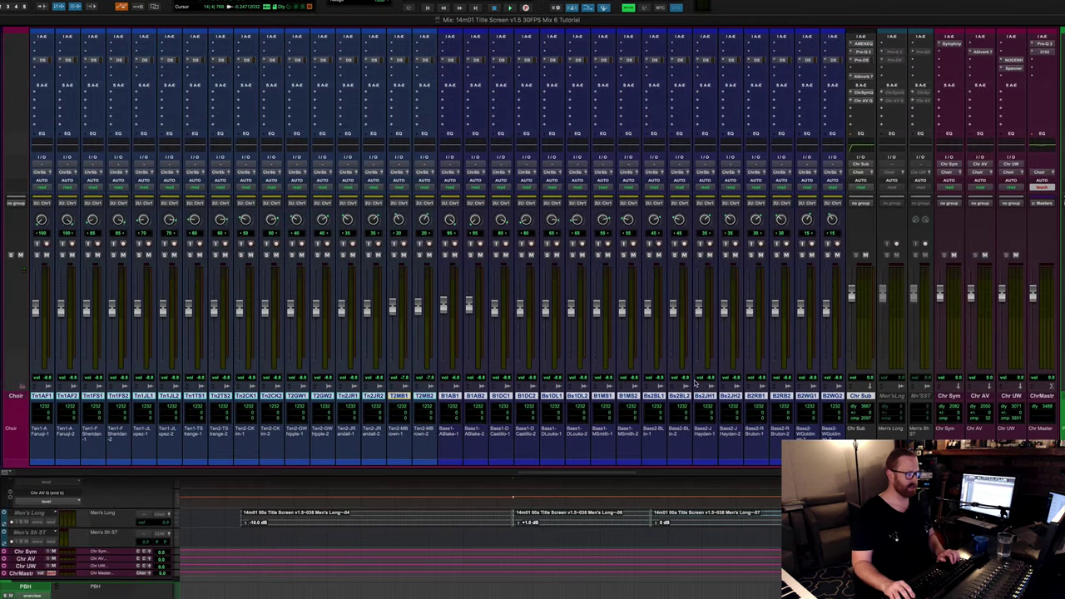
click(954, 255)
click(985, 254)
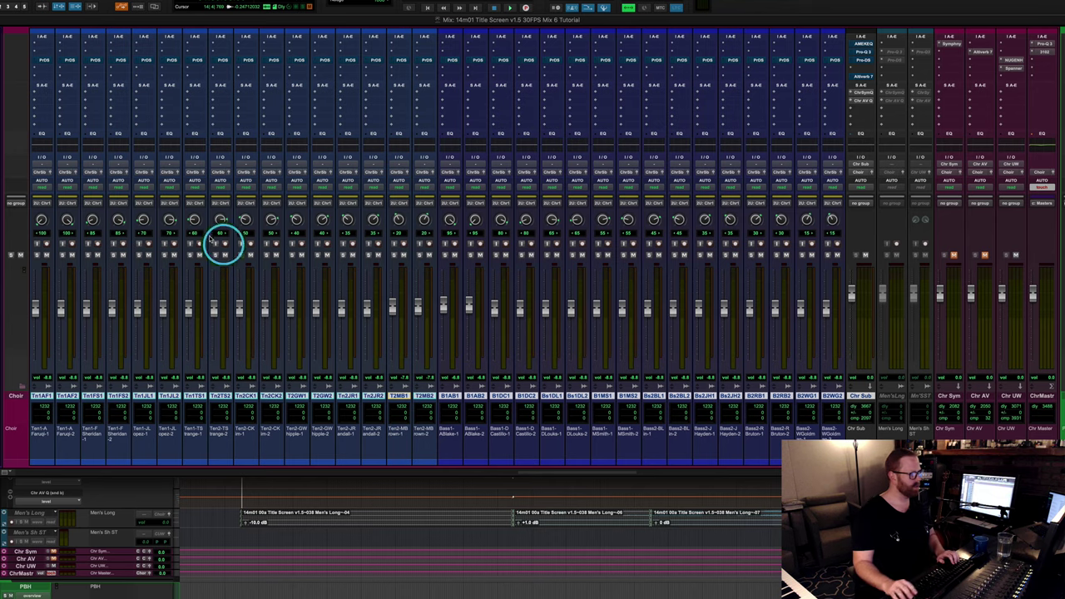
click(11, 254)
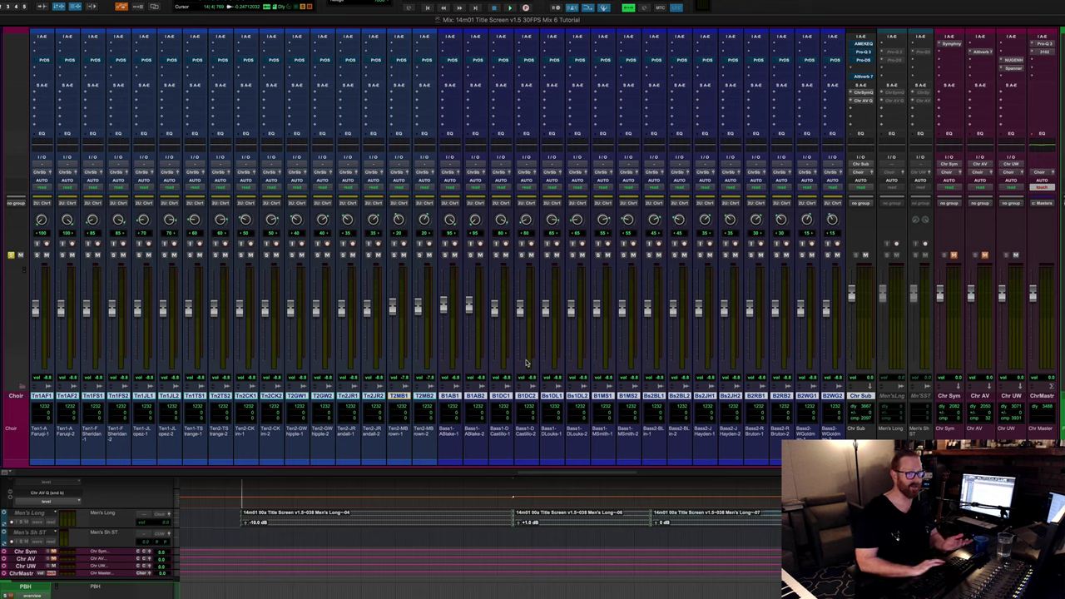
key(space)
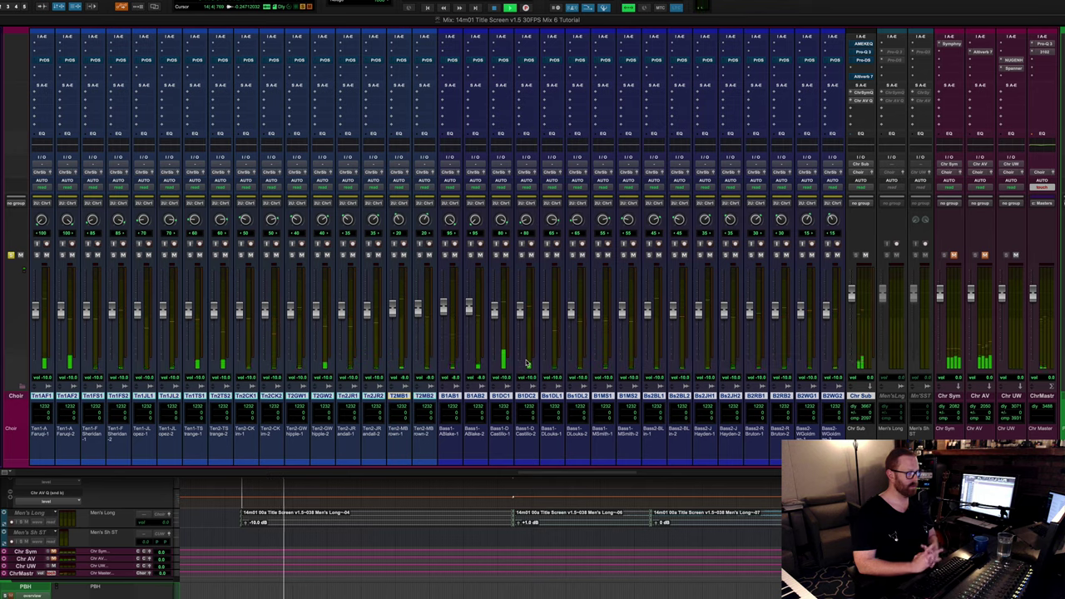
key(space)
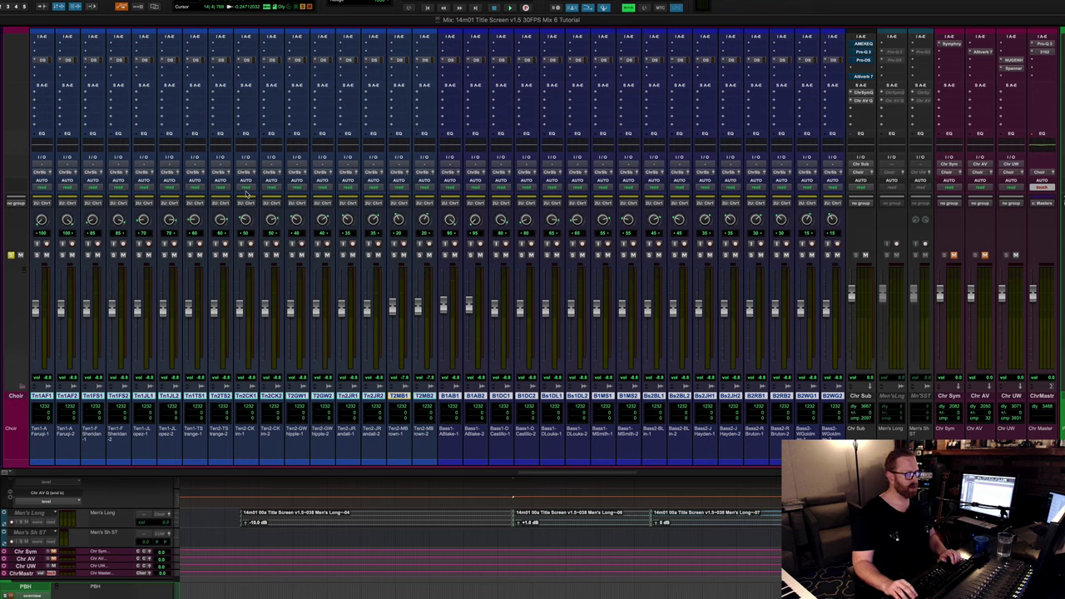
Examine the T2MB1 track's output bus assignment, keeping Chr Sub (Stereo) as its destination
click(406, 173)
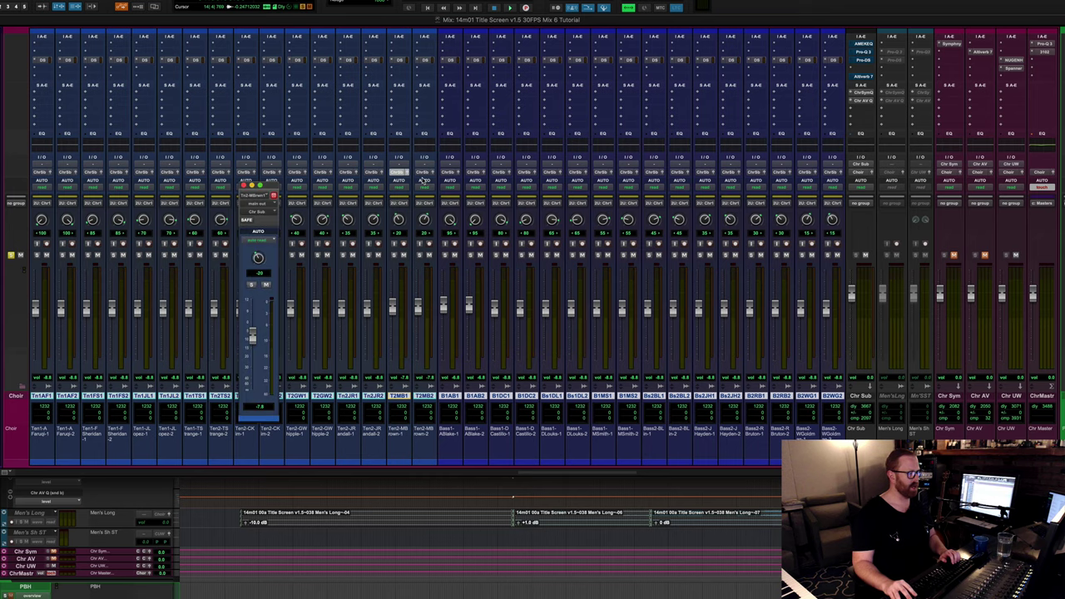
click(261, 211)
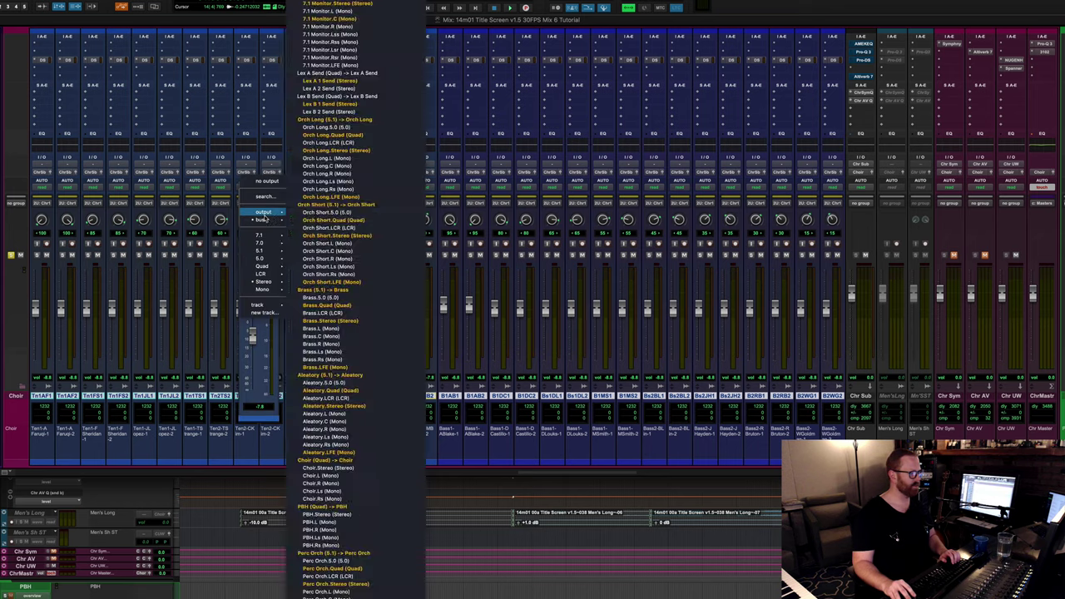
mouse_move(322, 224)
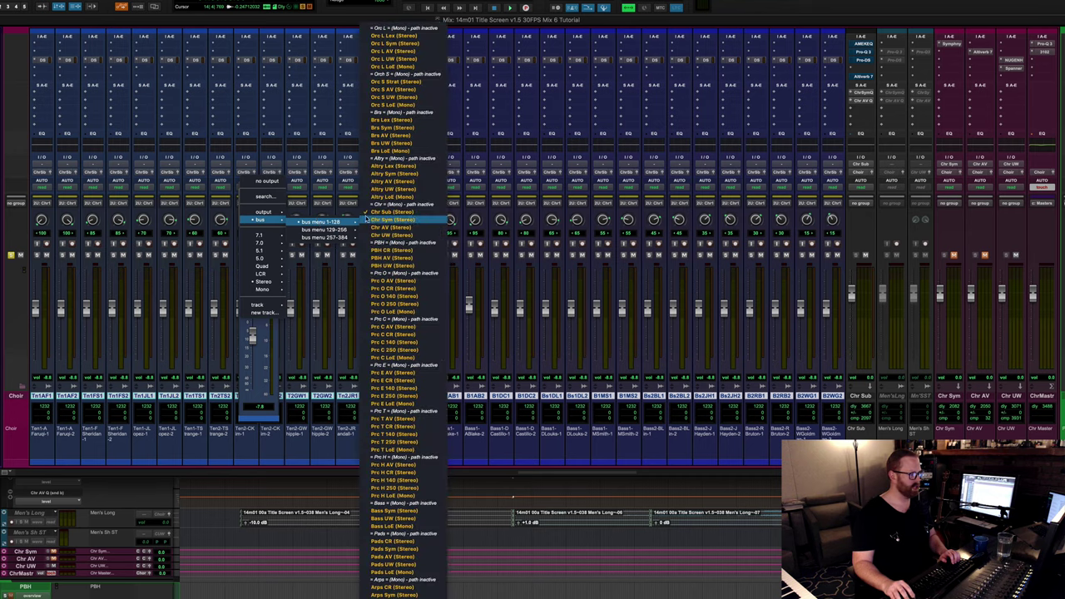
click(425, 214)
click(245, 185)
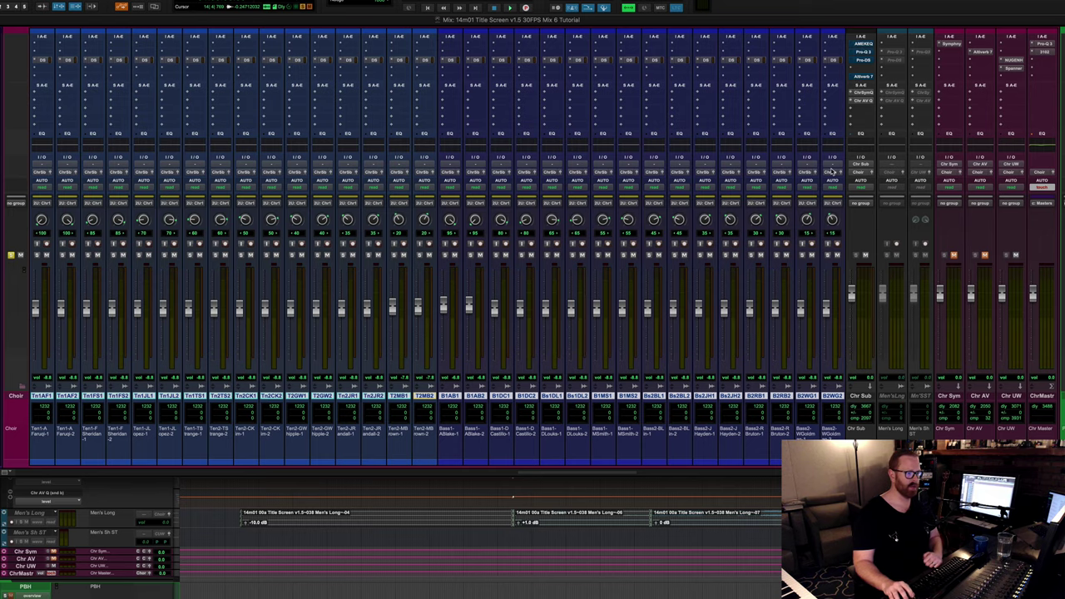
Take the AMEK EQ 200 on Chr Sub out of bypass, comparing bypassed and active sound during playback
click(864, 44)
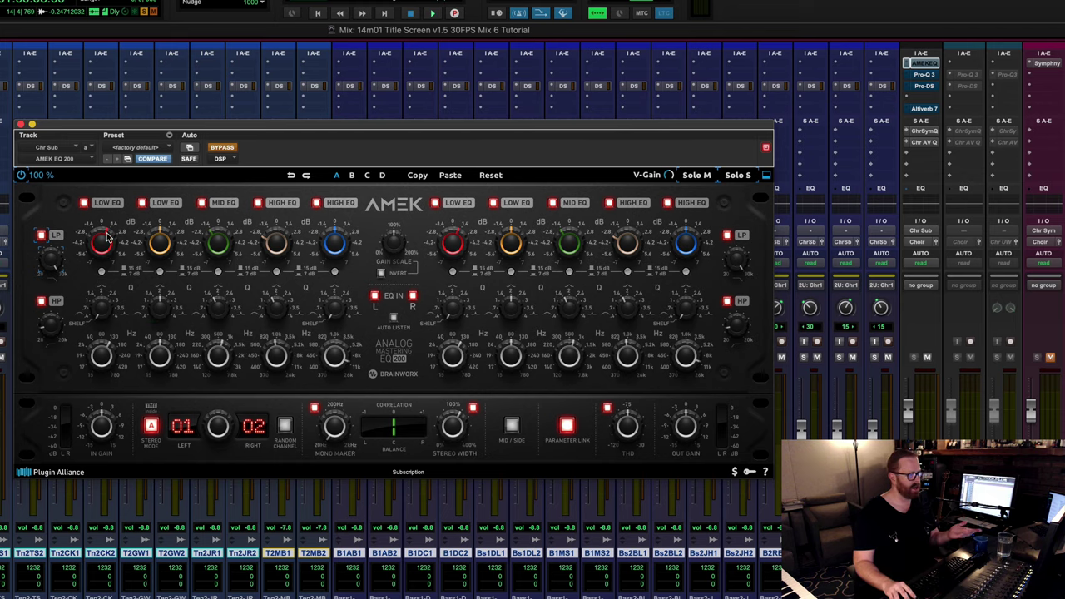
key(space)
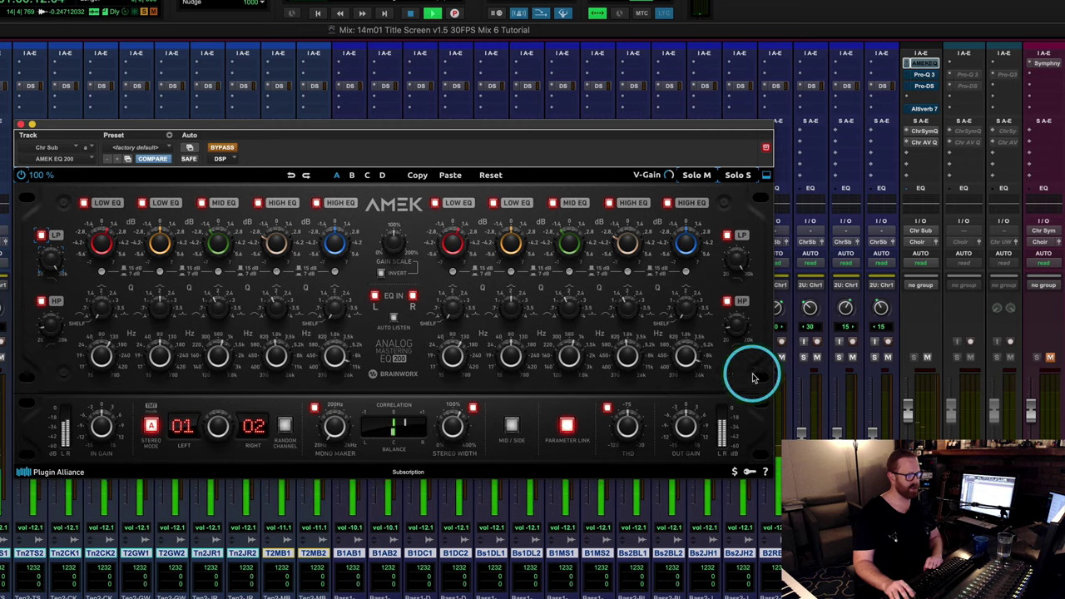
drag(658, 132, 687, 181)
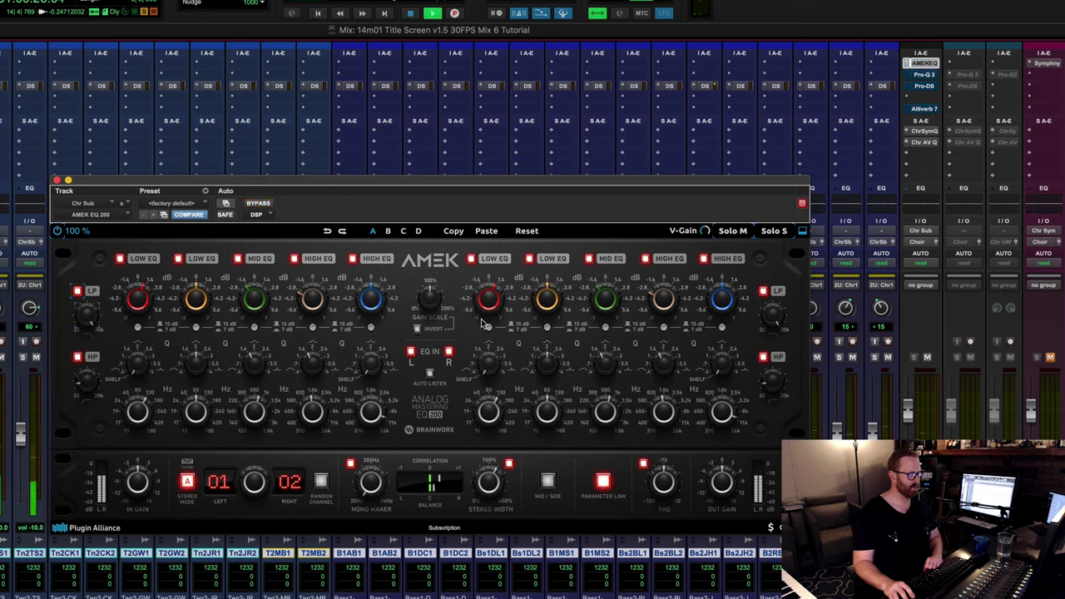
click(265, 203)
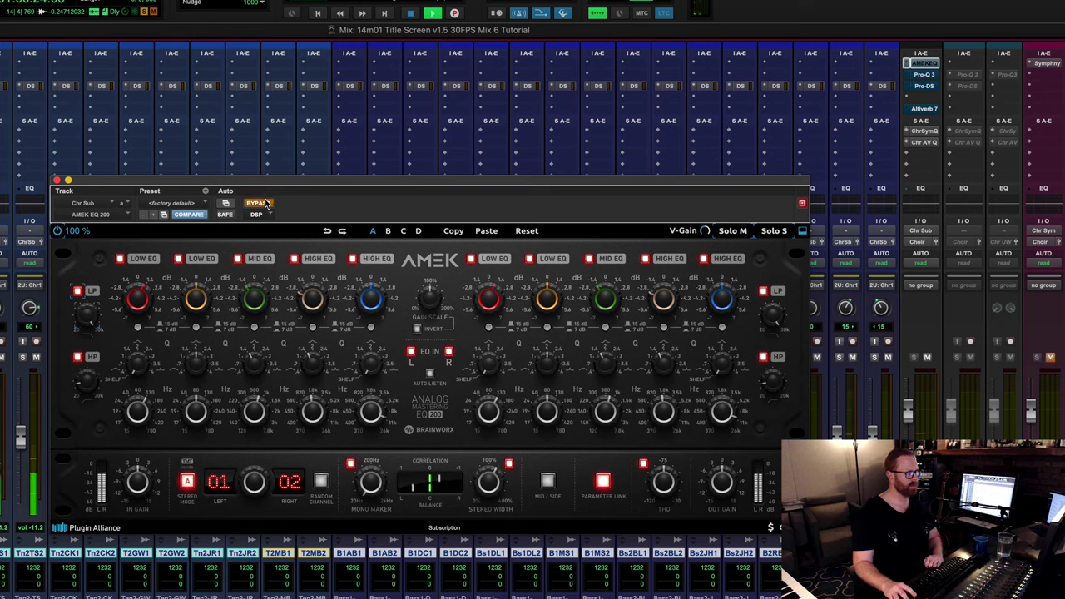
click(266, 203)
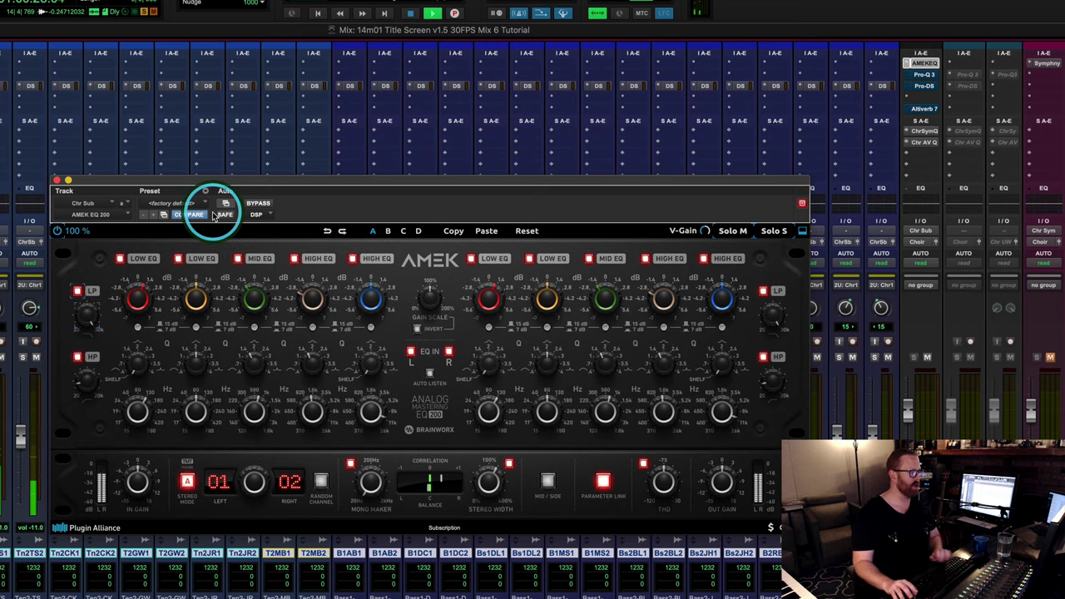
key(space)
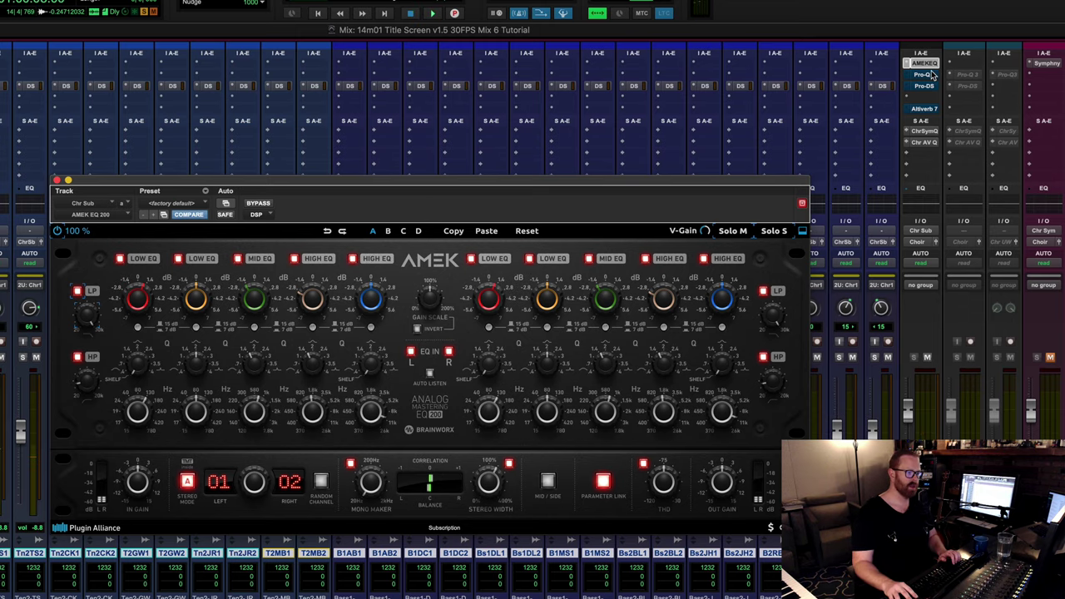
Activate the FabFilter Pro-Q 3 high-pass filter on Chr Sub and audition it
click(926, 75)
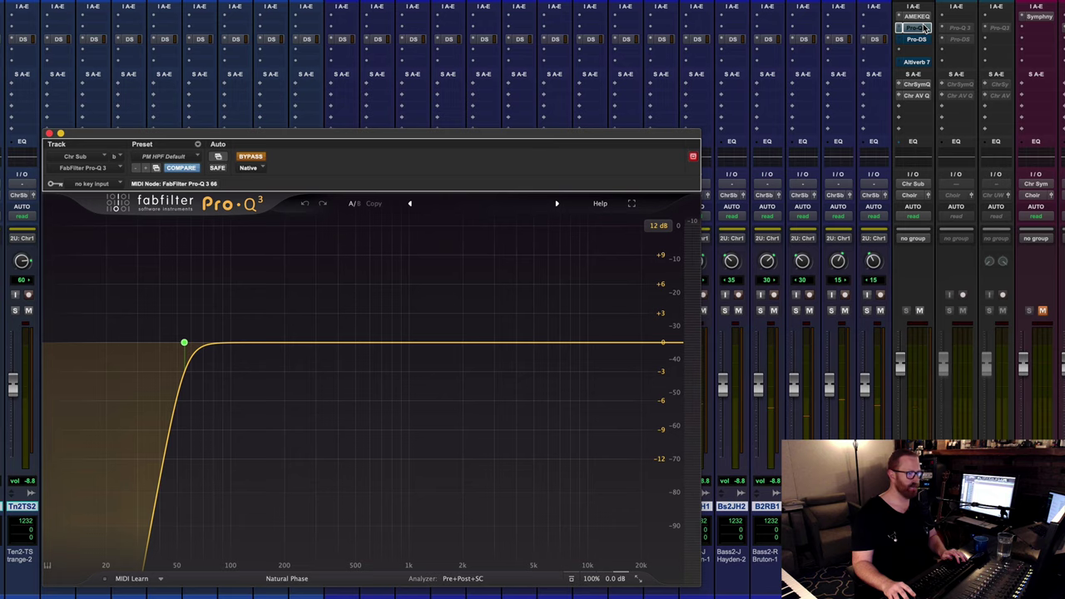
super+click(924, 29)
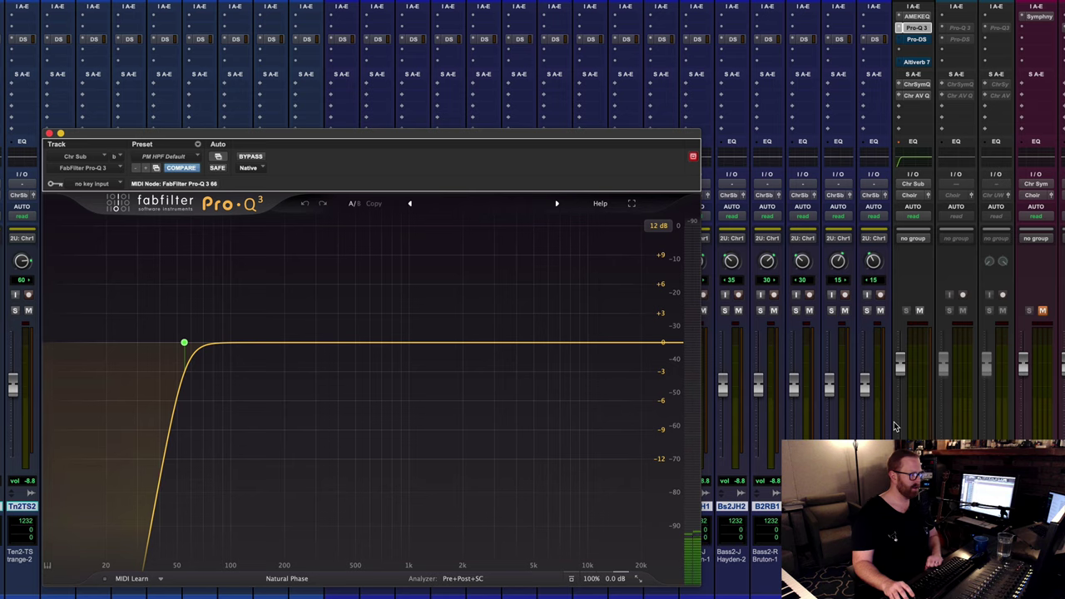
key(space)
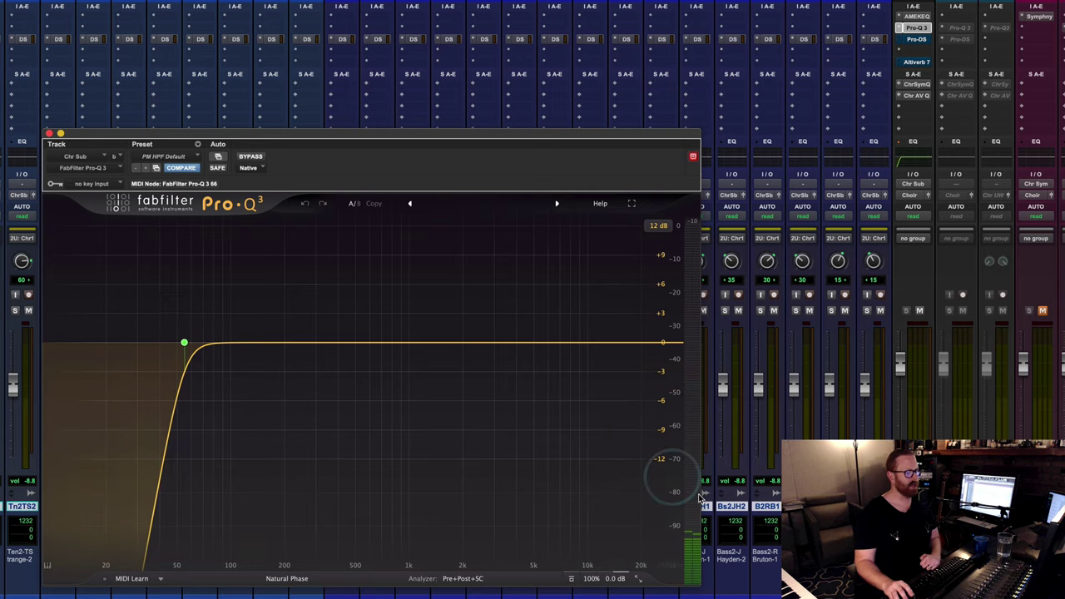
Check the THD section of the AMEK EQ 200 on Chr Sub by switching it off and on again
click(918, 16)
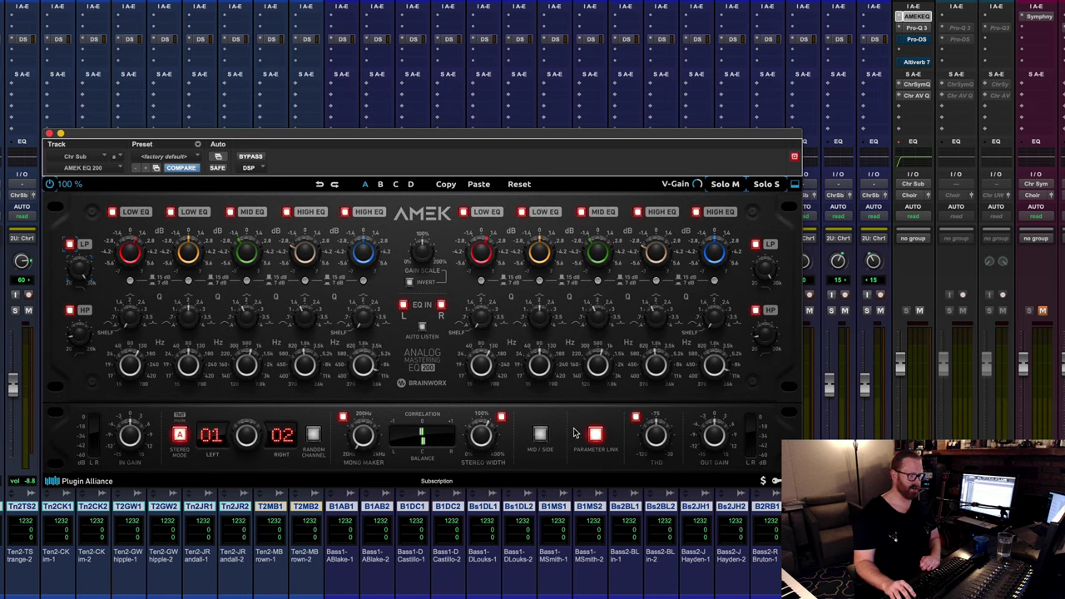
click(636, 419)
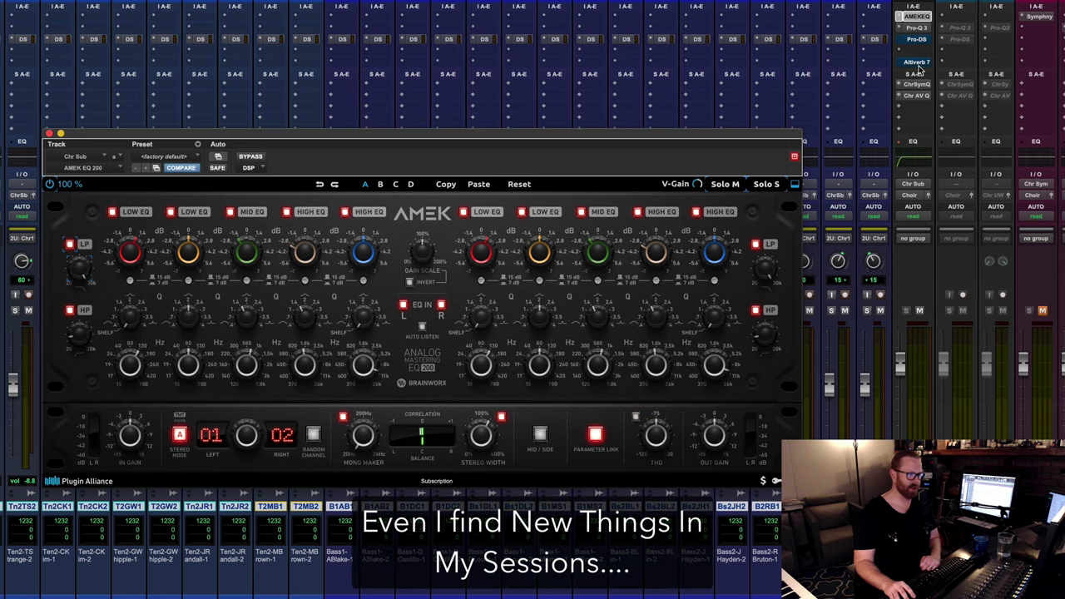
click(919, 28)
click(919, 17)
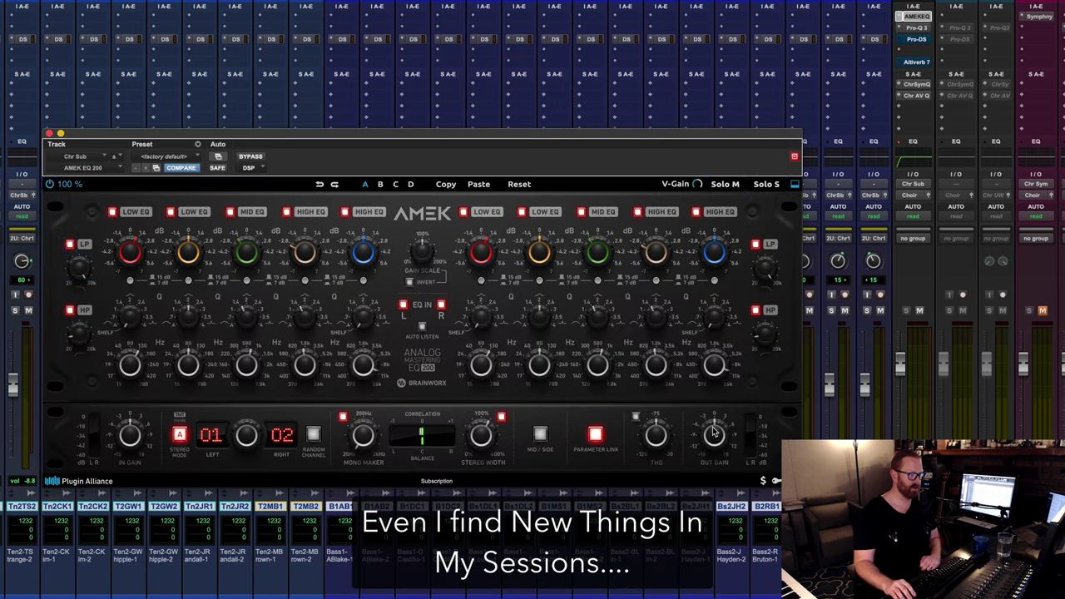
click(636, 418)
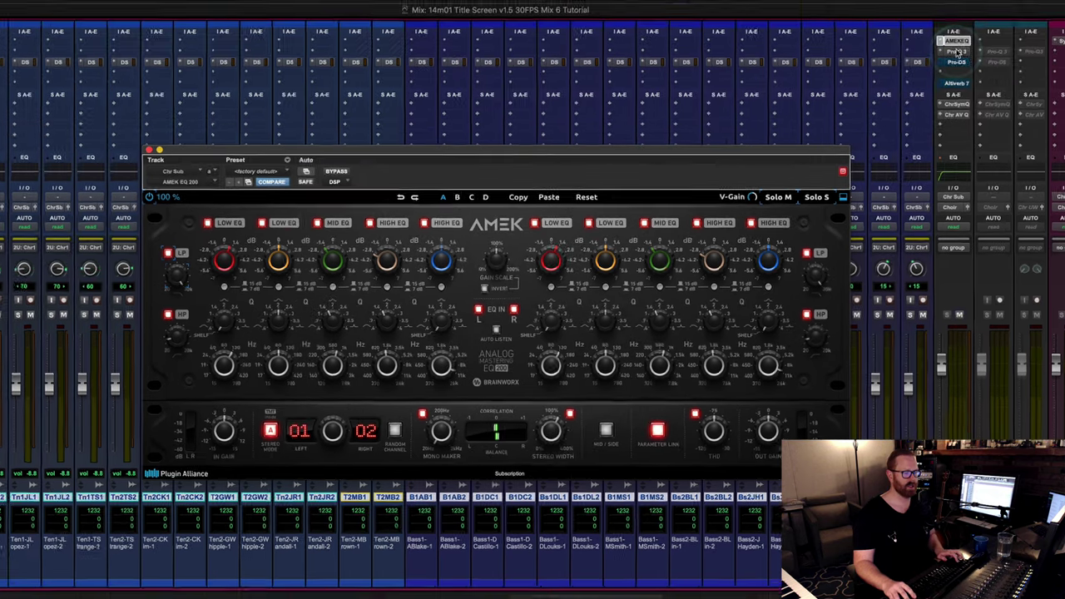
Review the Pro-Q 3 high-pass curve on Chr Sub and close both EQ plug-in windows
click(957, 52)
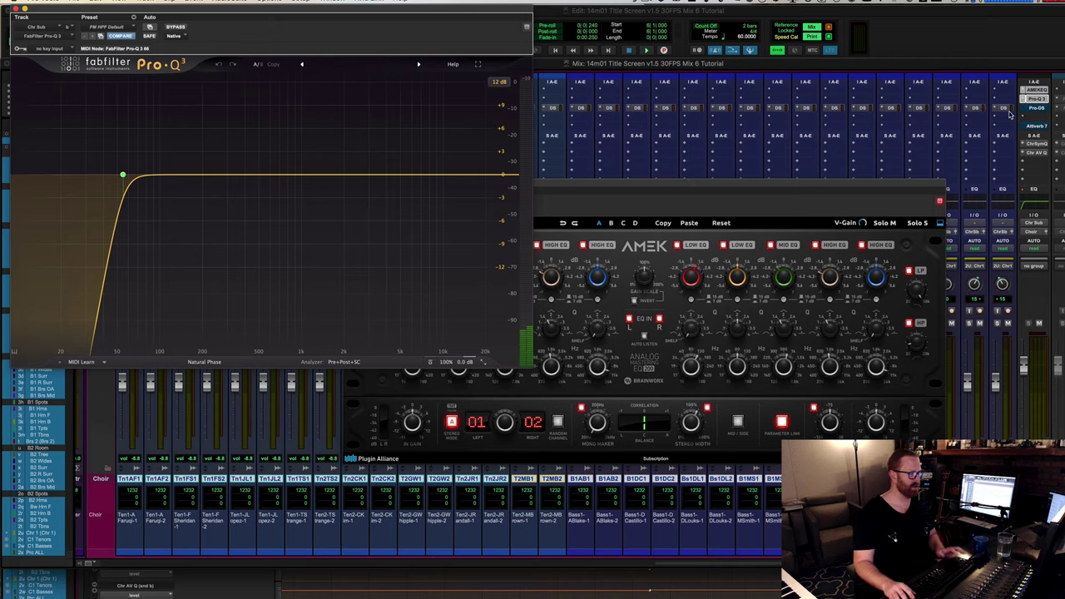
mouse_move(123, 174)
click(15, 9)
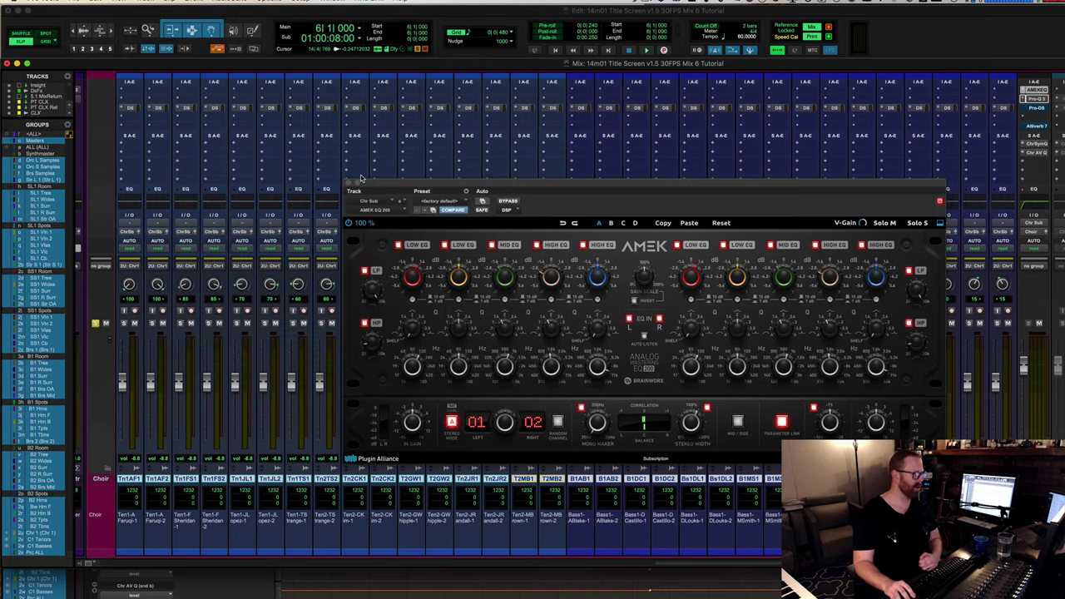
click(349, 184)
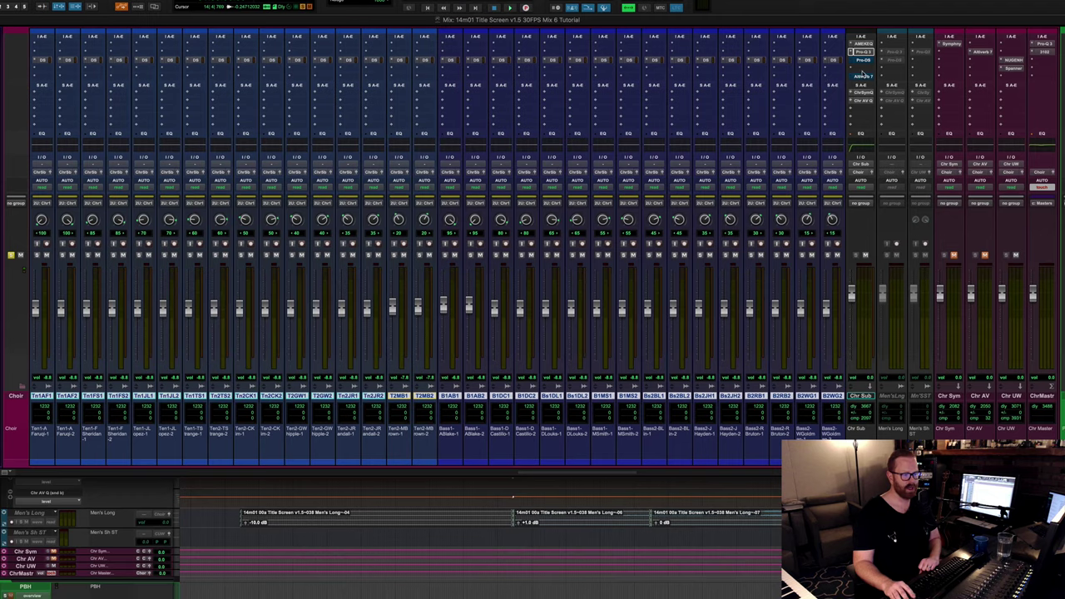
Take the FabFilter Pro-DS on Chr Sub out of bypass and audition the de-essing during playback
click(864, 60)
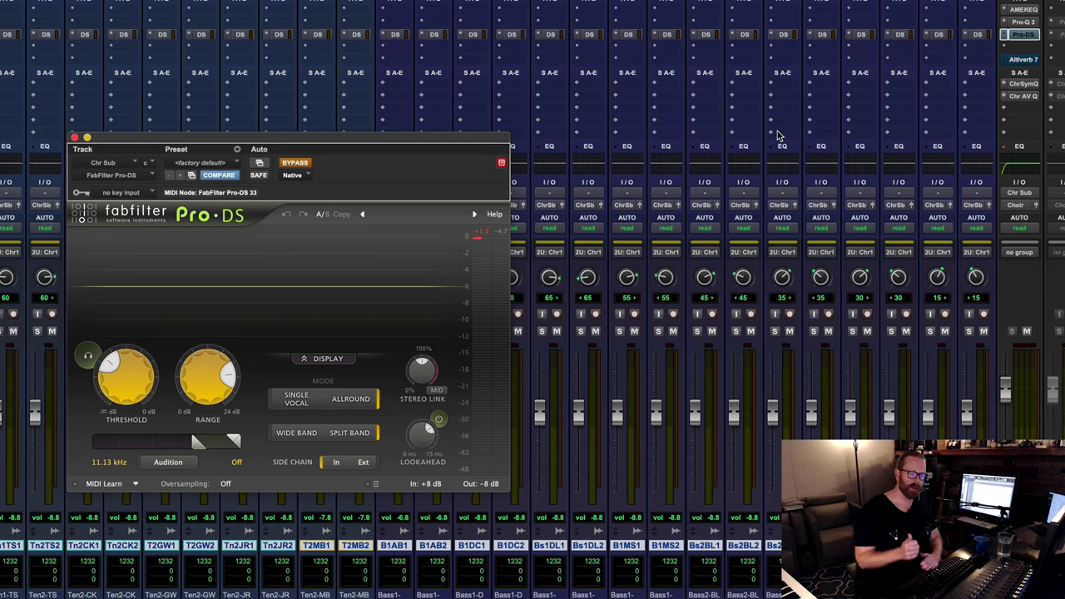
click(295, 163)
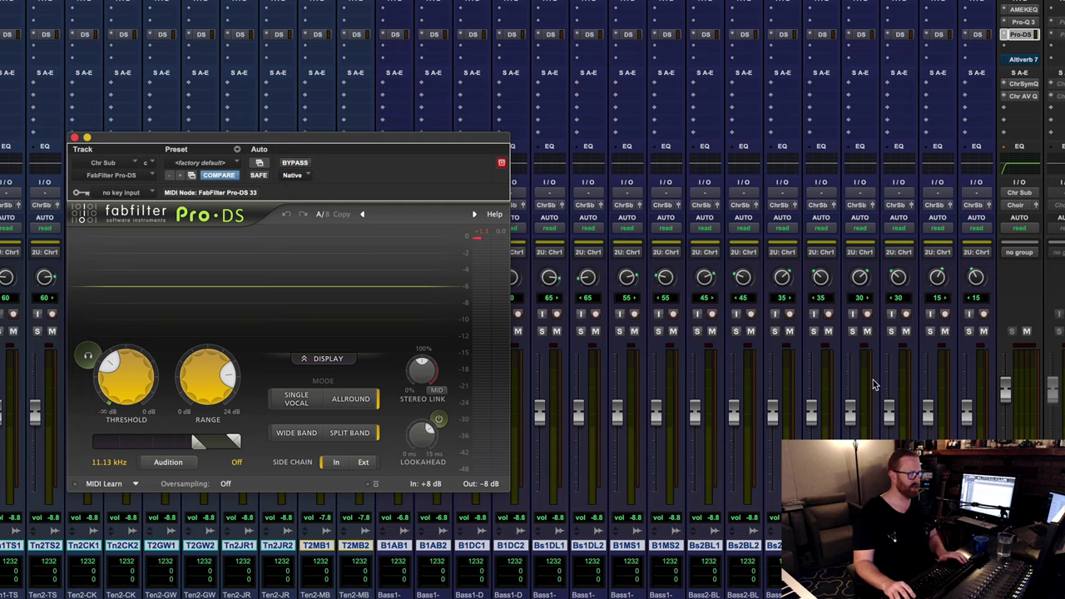
key(space)
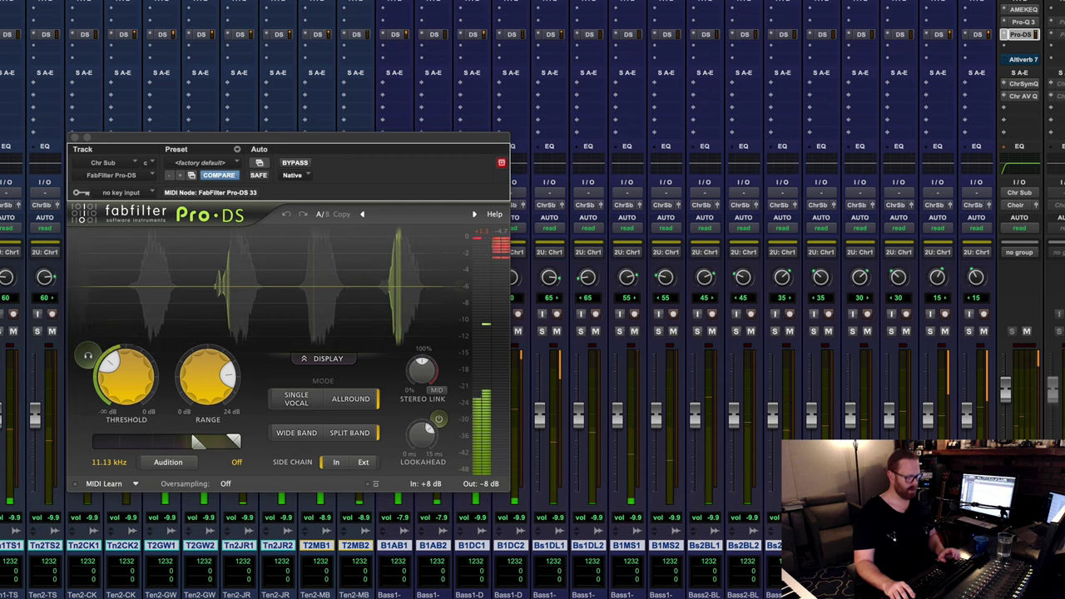
Compare the choir with the Pro-DS de-essers bypassed and active, and close the Chr Sub Pro-DS window
key(shift+d)
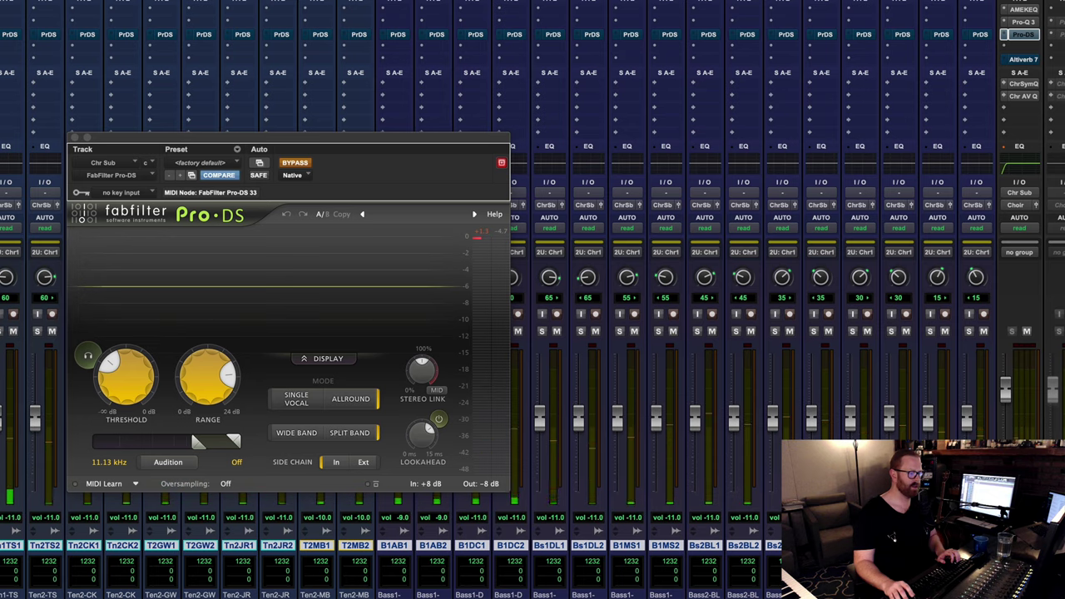
key(shift+c)
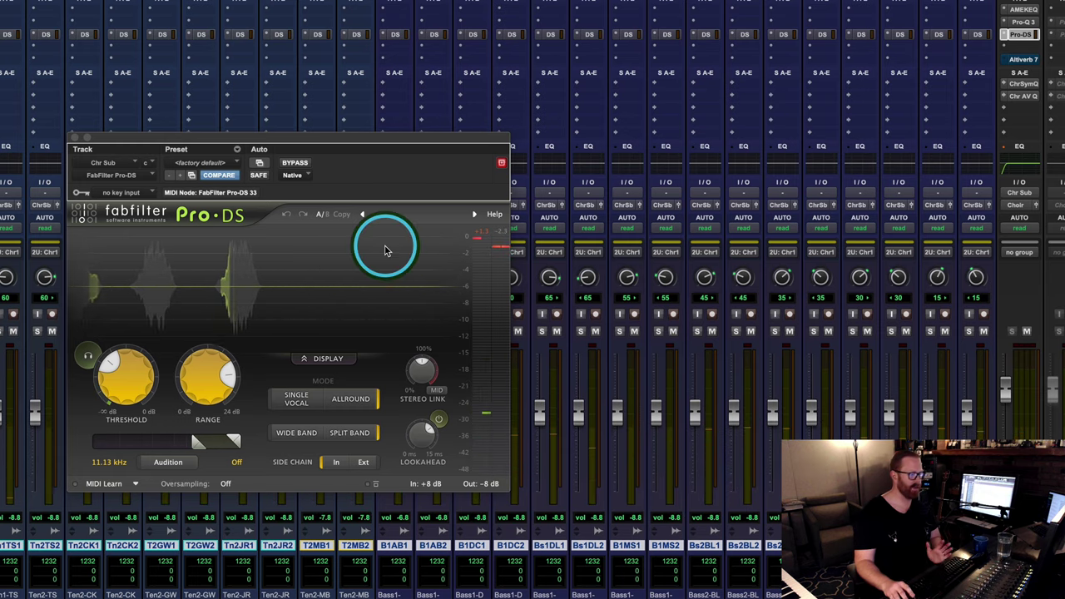
click(75, 137)
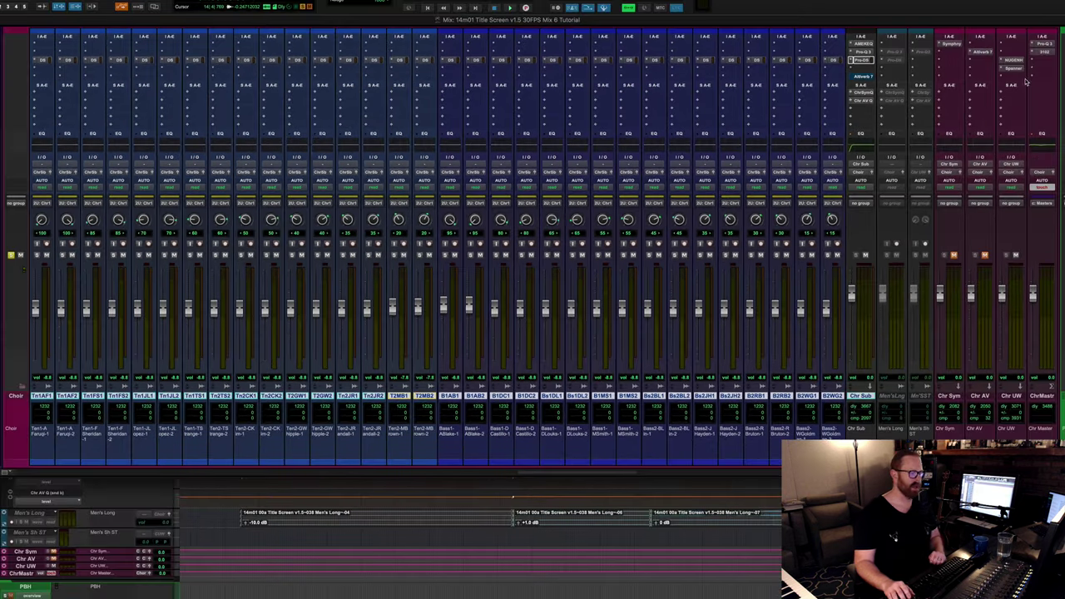
Take Altiverb 7 with the Todd-AO room on Chr Sub out of bypass and audition it during playback
click(863, 76)
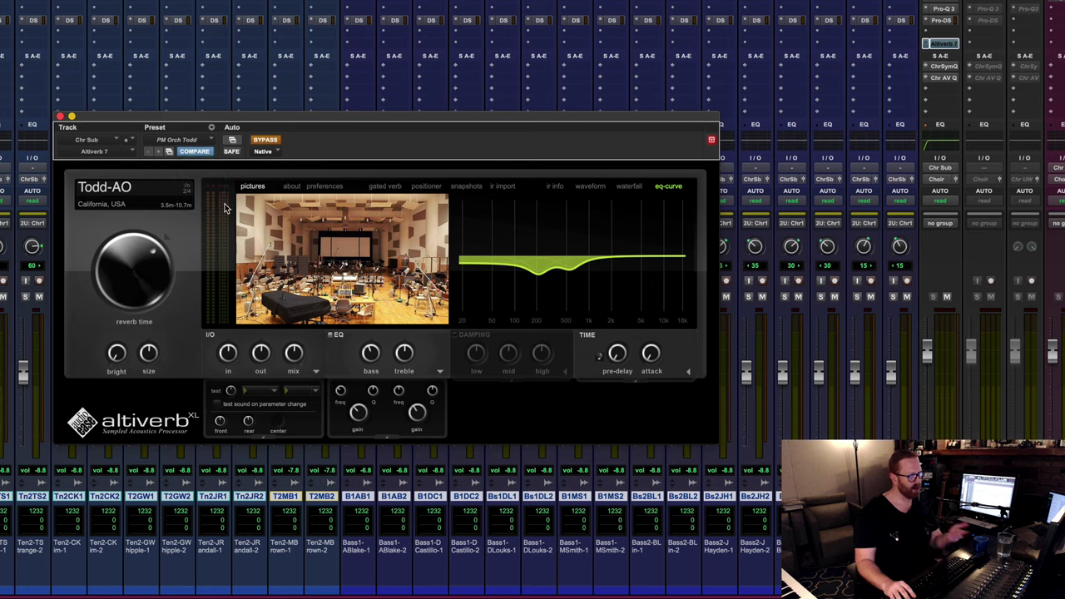
mouse_move(270, 215)
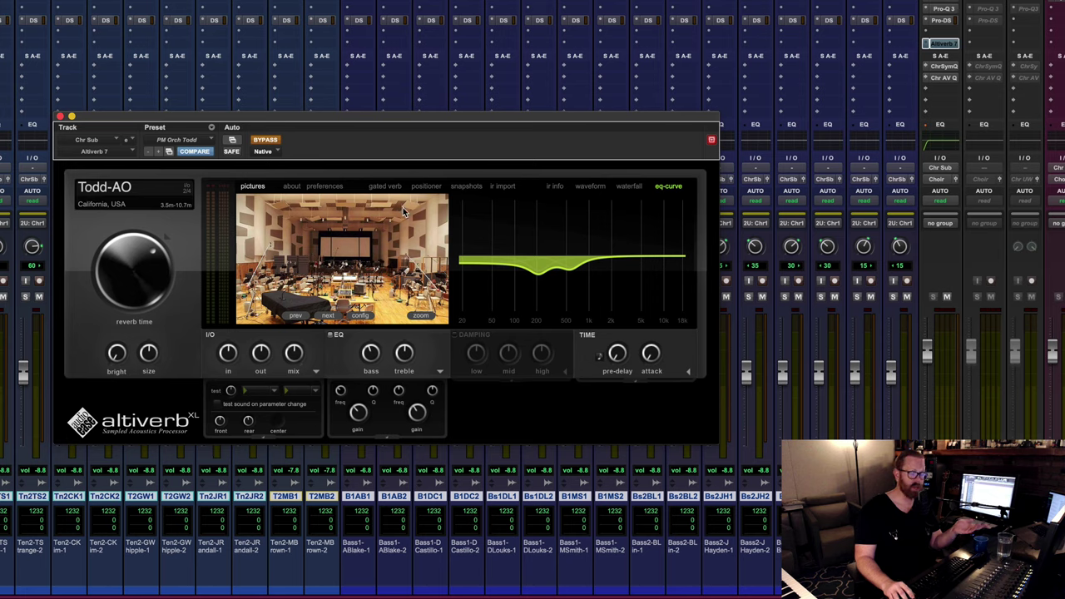
click(264, 139)
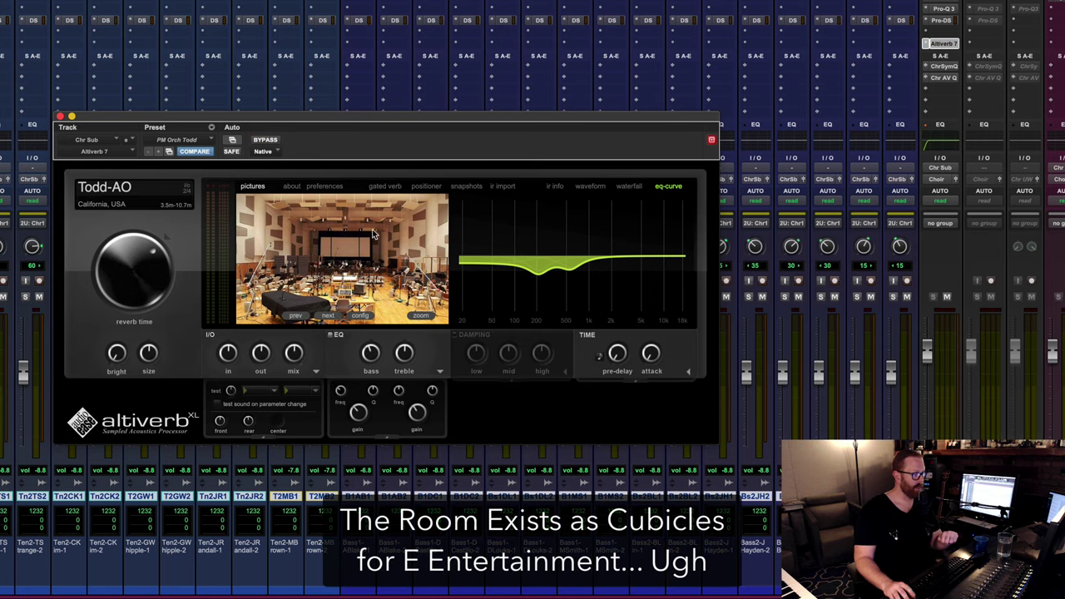
mouse_move(301, 357)
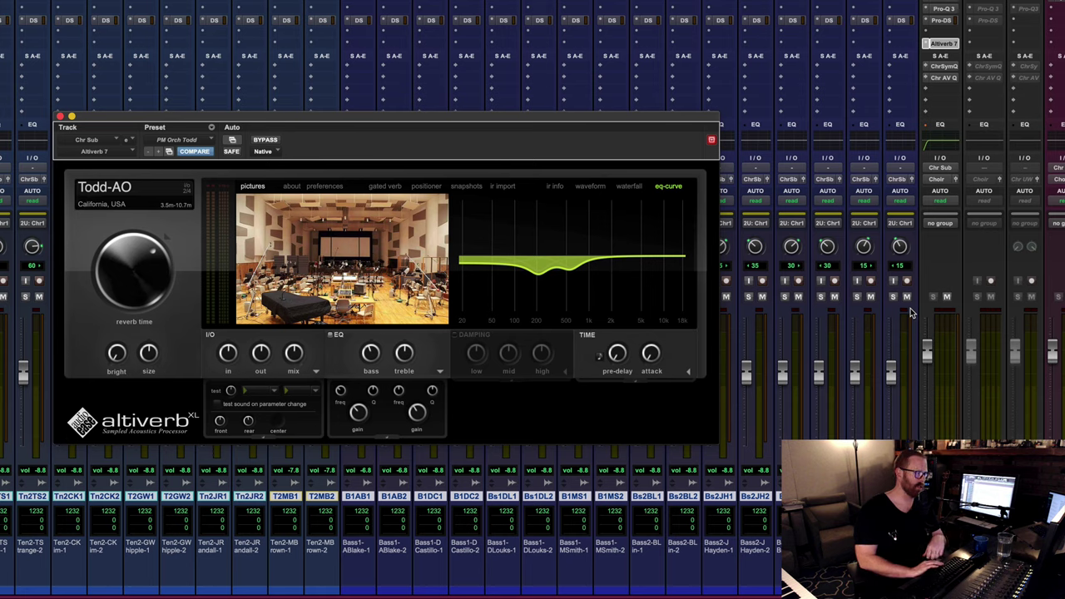
key(space)
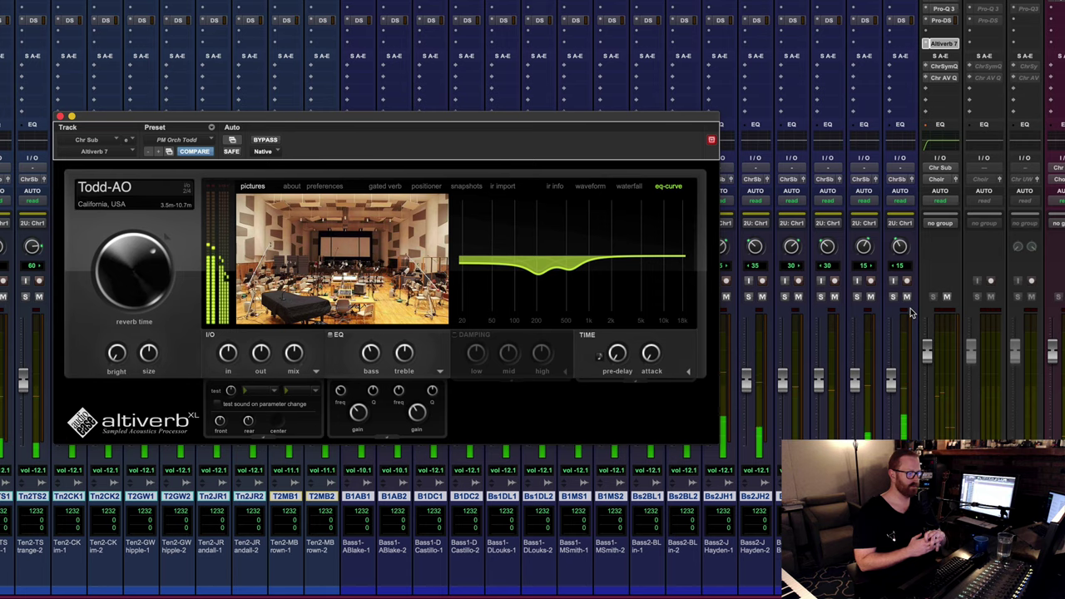
Compare Chr Sub with Altiverb 7 bypassed and active, and close the reverb window
click(277, 140)
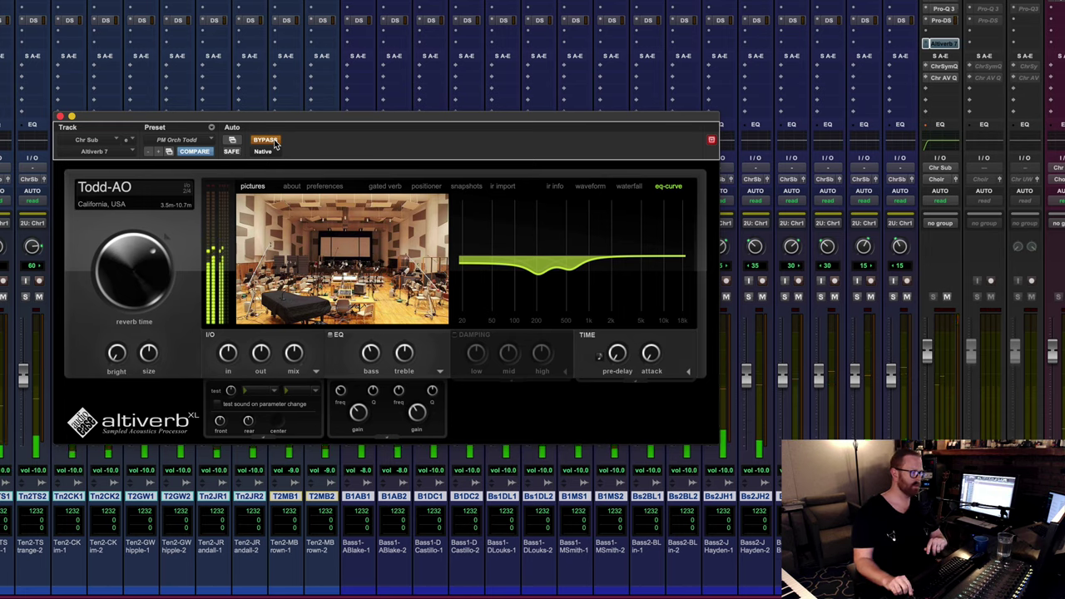
click(278, 142)
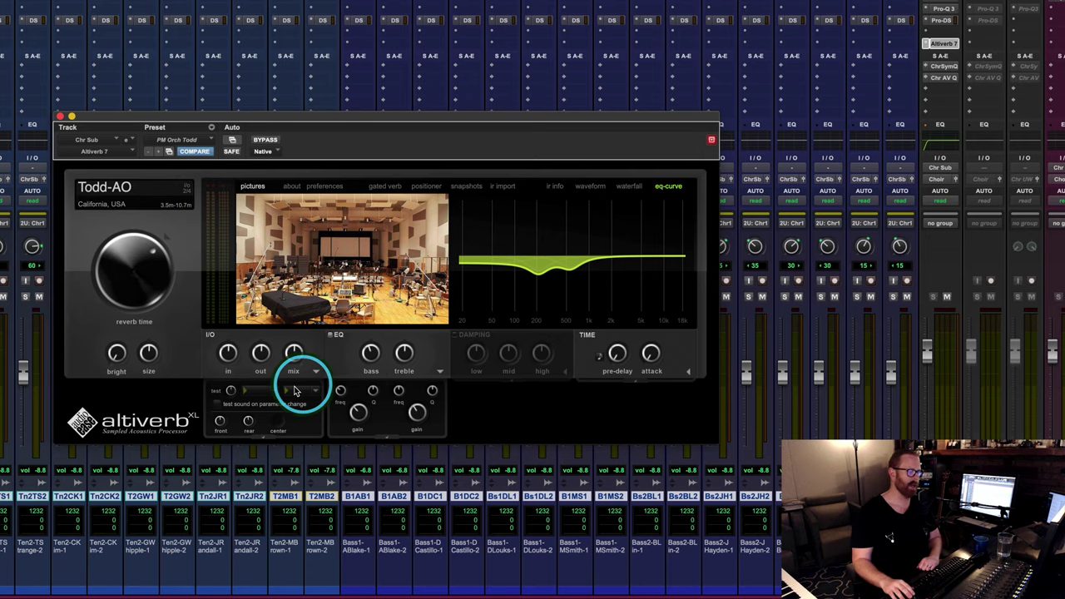
click(60, 117)
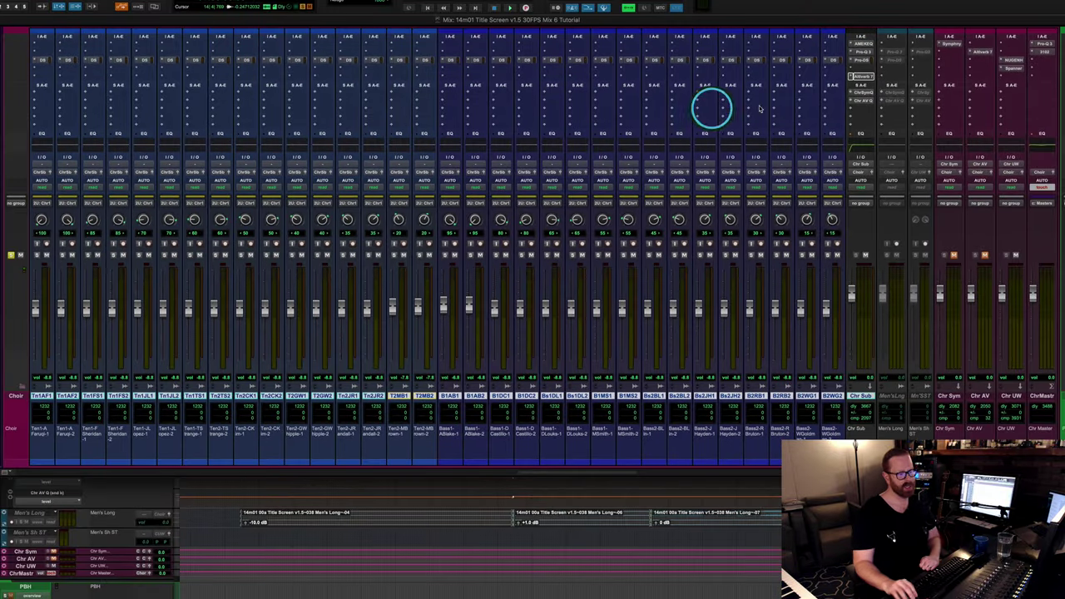
Review the Chr Sym Q send and the Altiverb 7 insert on Chr Sub and close both windows
click(865, 101)
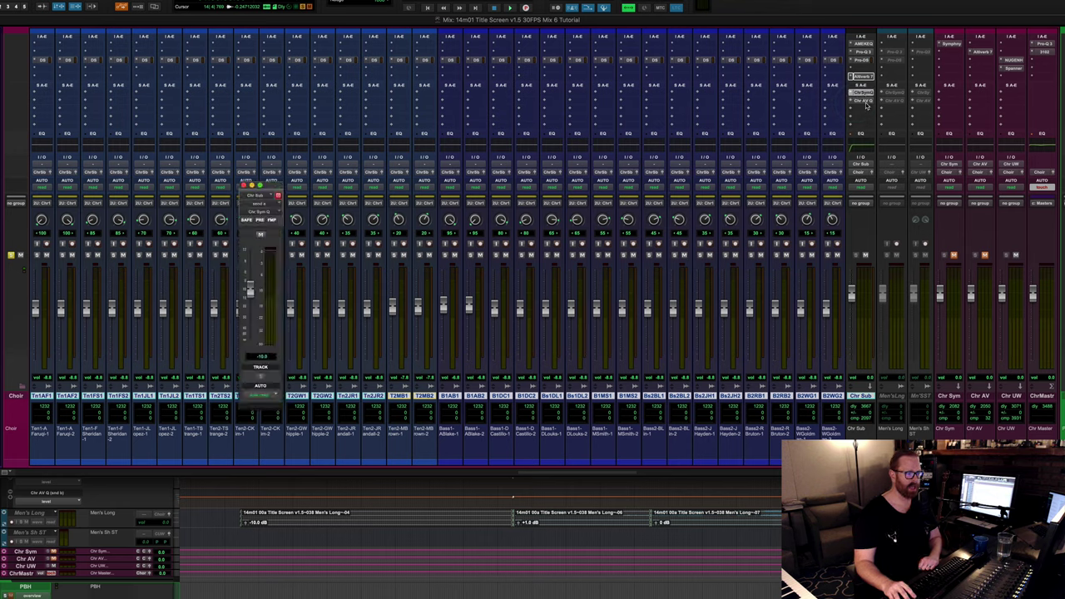
click(867, 102)
click(864, 92)
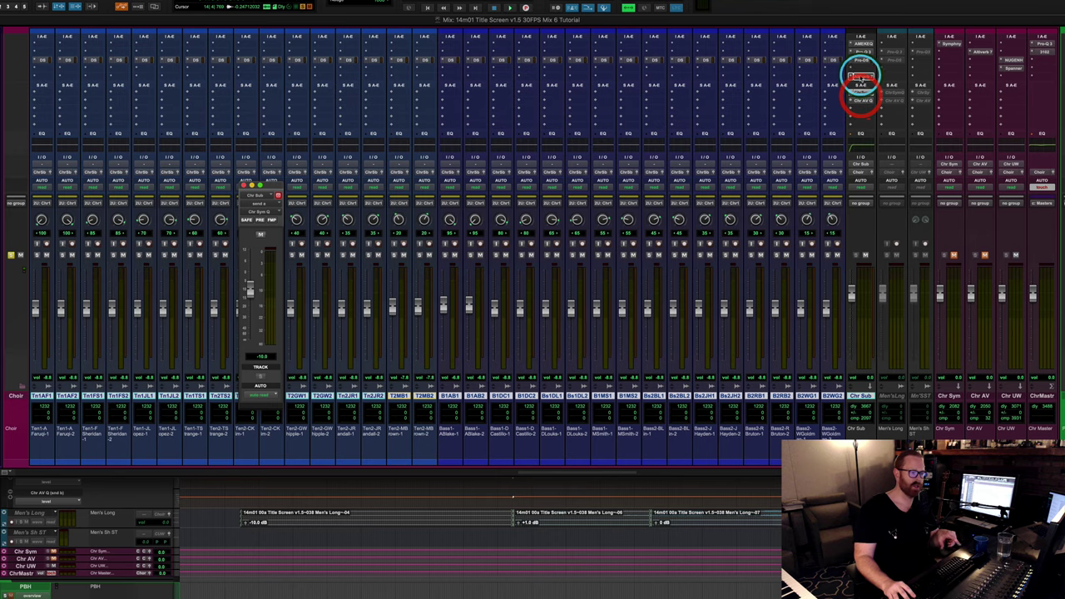
click(863, 79)
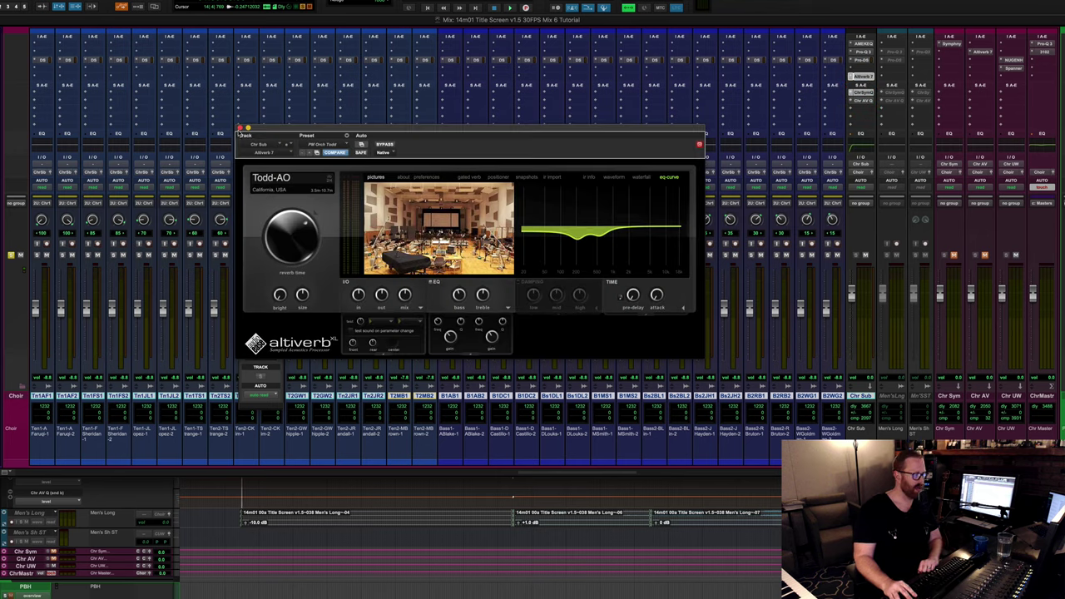
click(240, 129)
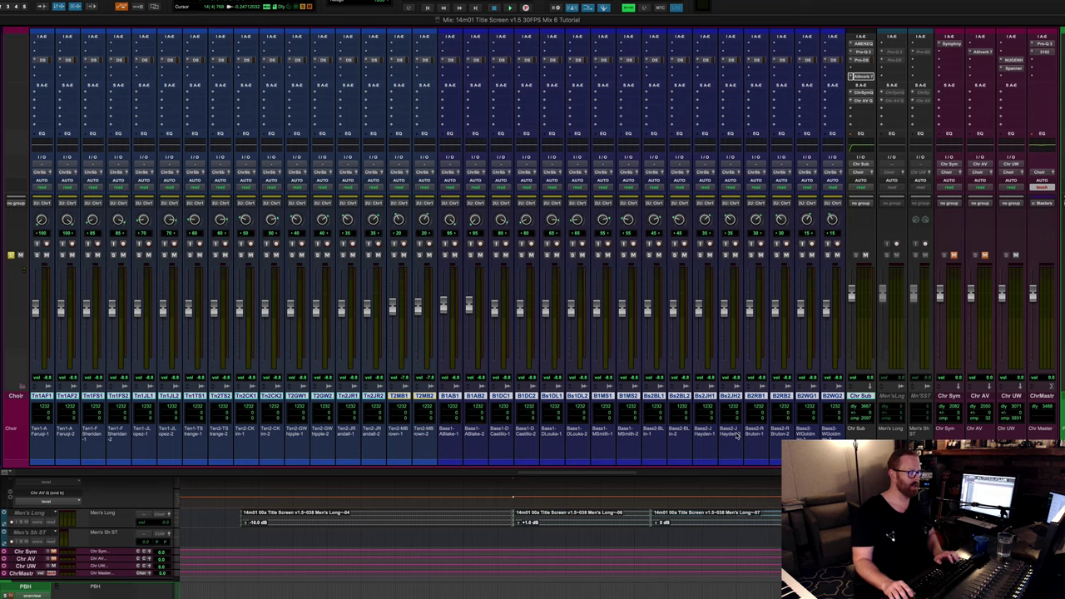
Examine the individual reverb sends on the brass tracks by viewing the Brs Lex sends of two of them
scroll(736, 434, left, 15)
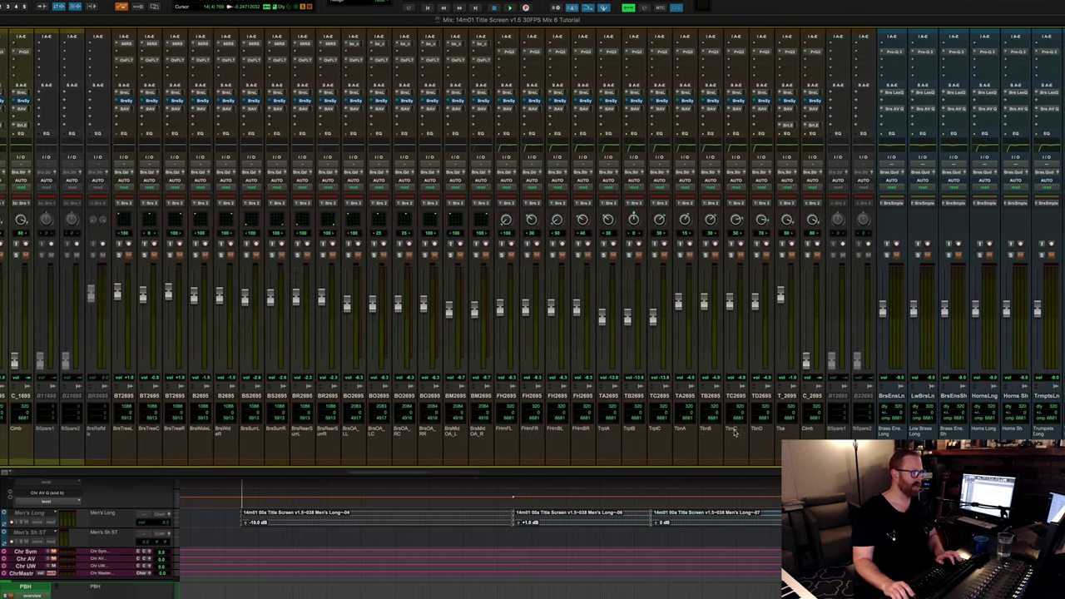
scroll(736, 432, left, 5)
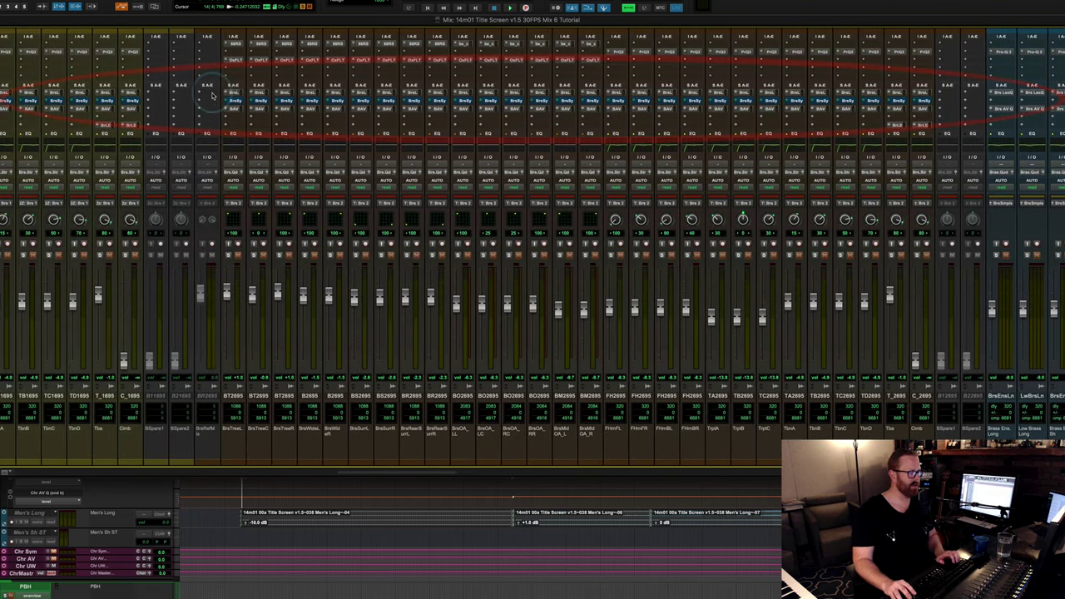
scroll(213, 96, left, 8)
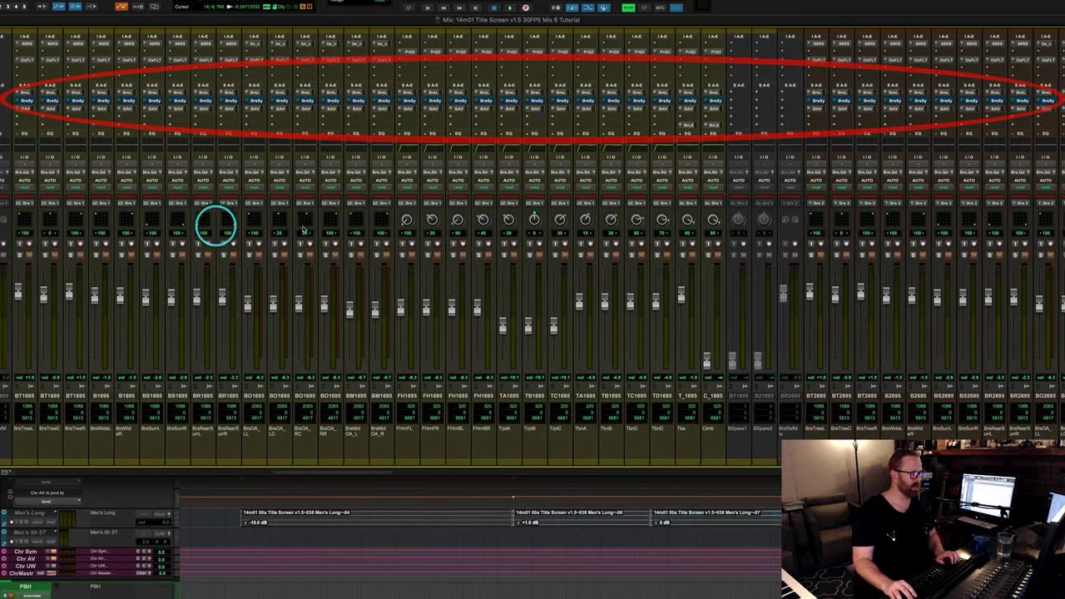
click(283, 92)
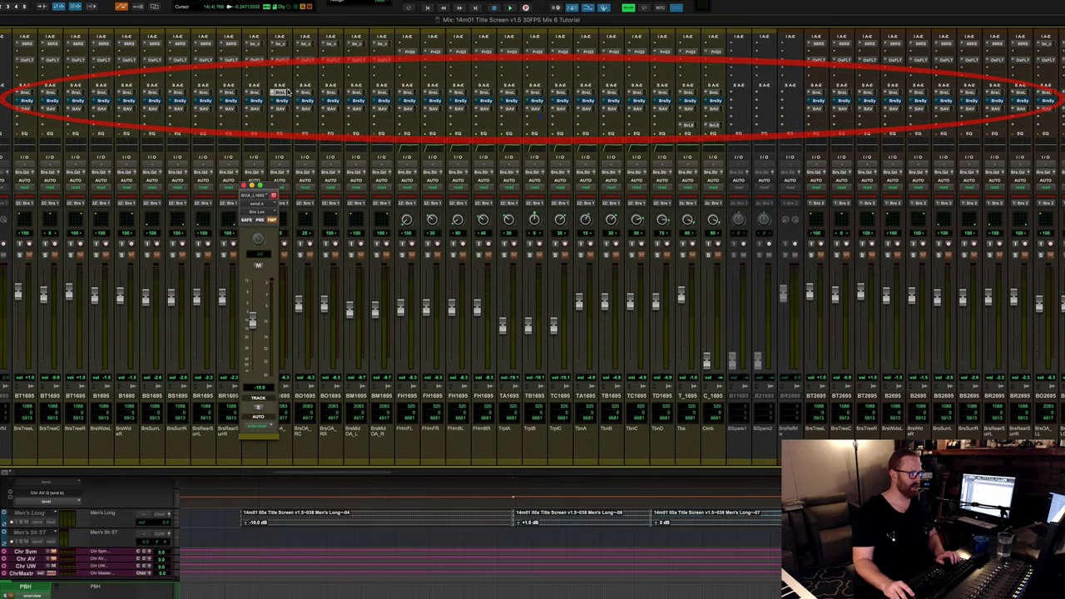
click(407, 93)
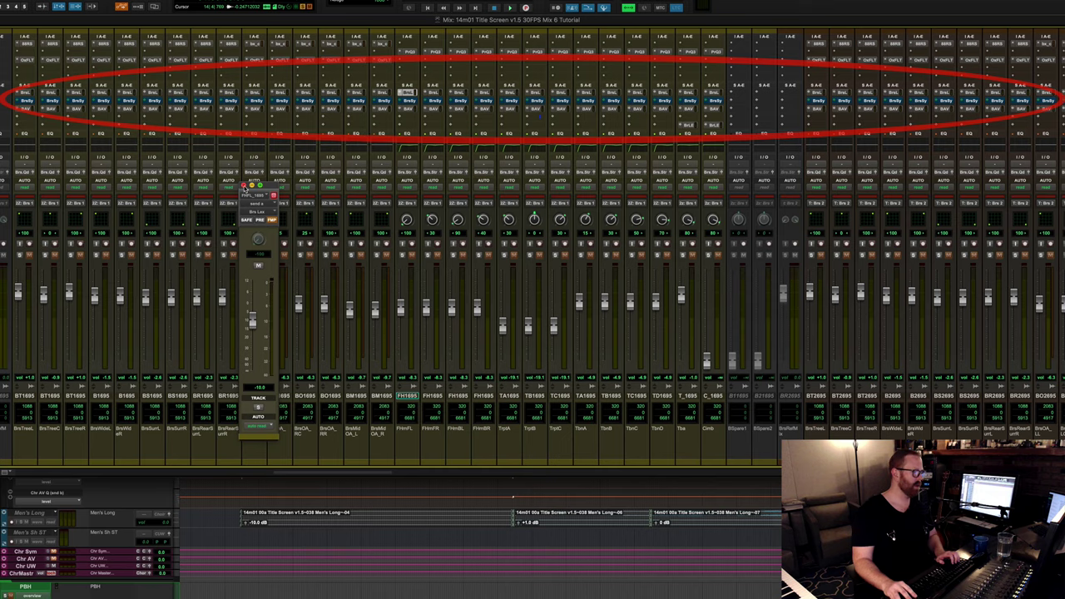
click(243, 186)
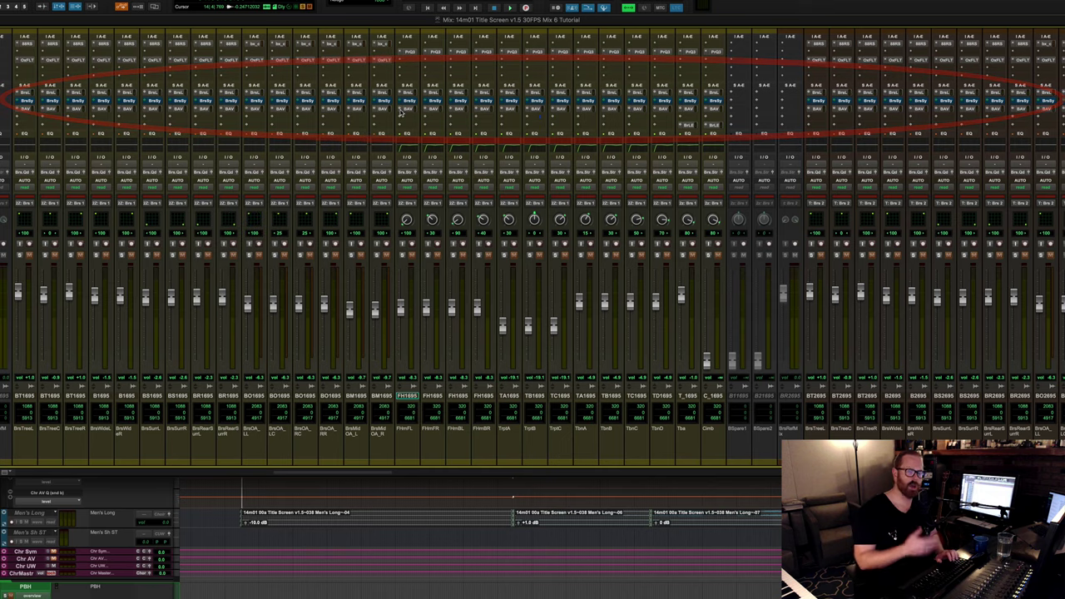
Return to the choir tracks, review the Chr Sym Q send on Chr Sub and close its window
scroll(438, 322, right, 5)
scroll(438, 322, right, 15)
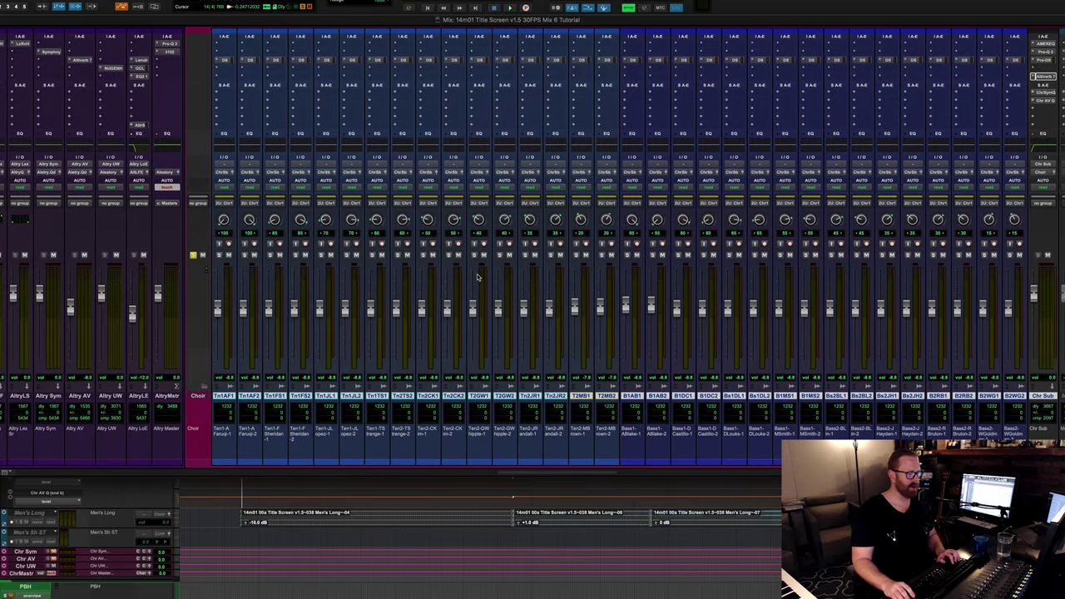
scroll(478, 277, right, 4)
click(478, 255)
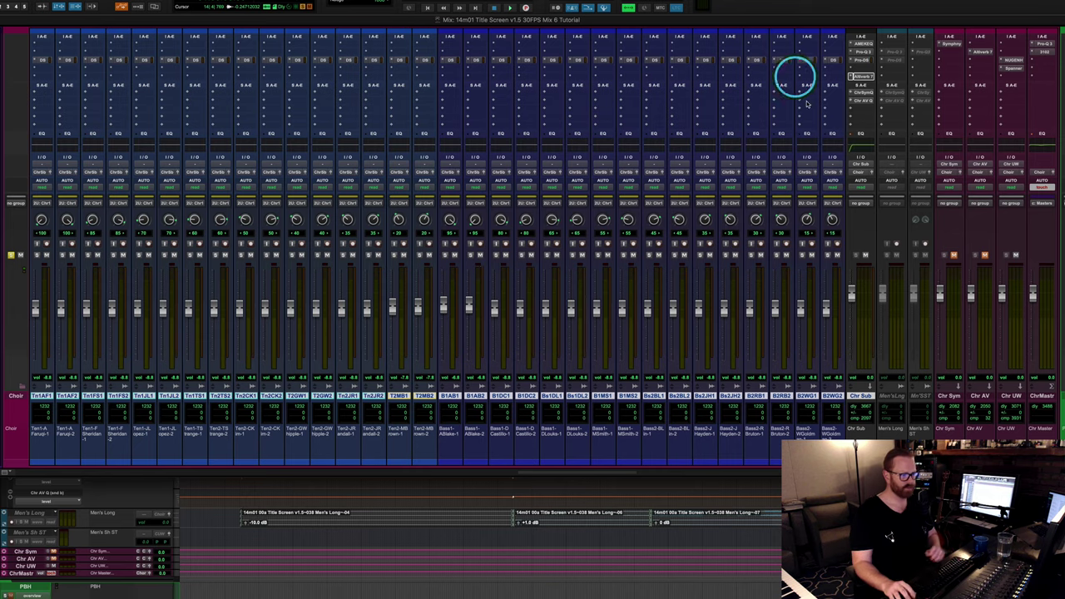
click(868, 97)
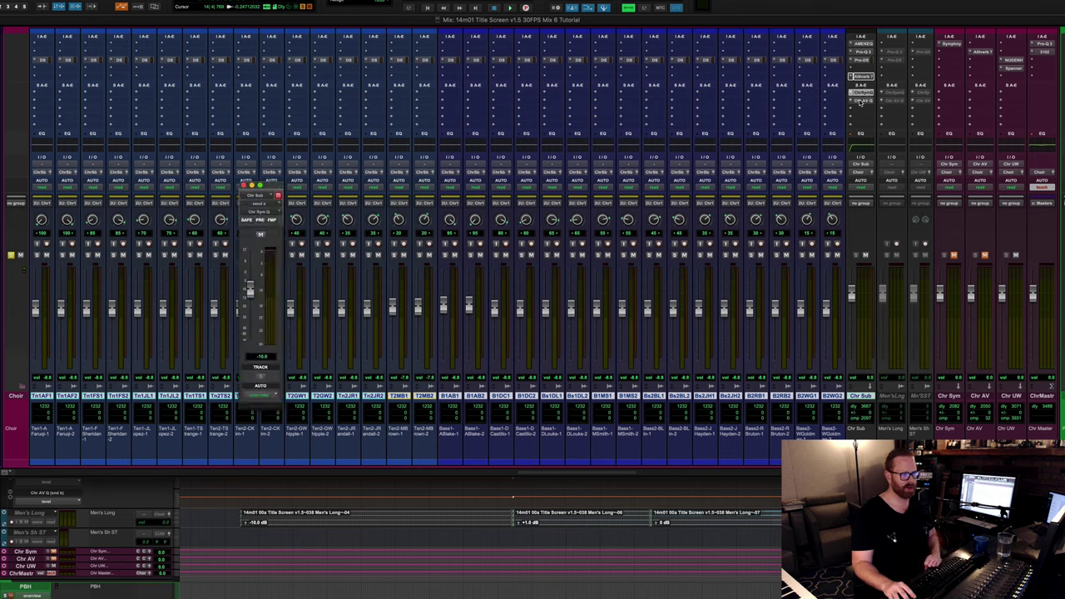
click(862, 93)
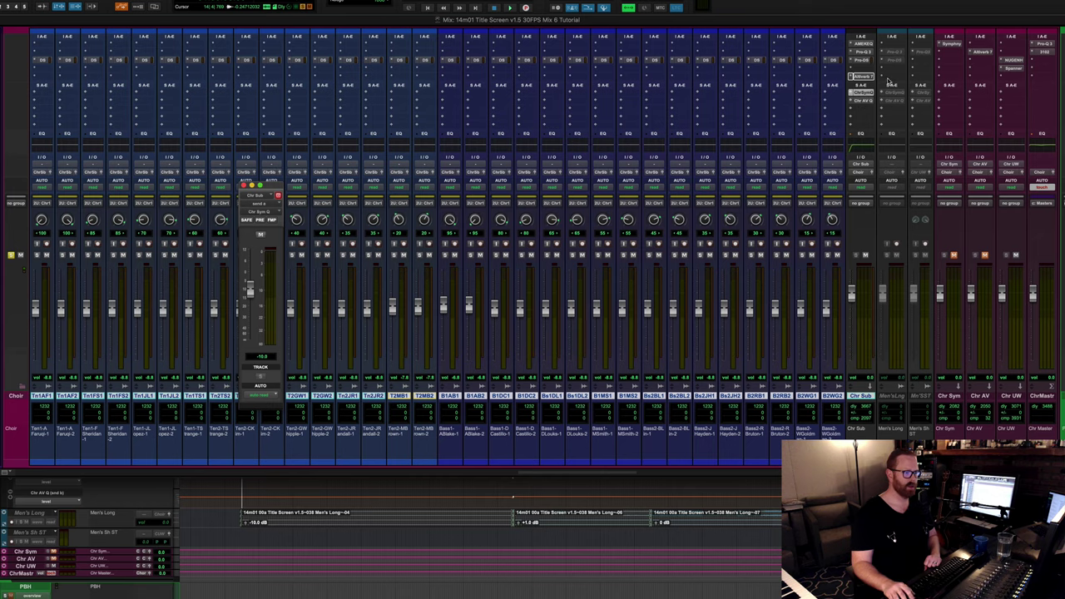
click(244, 185)
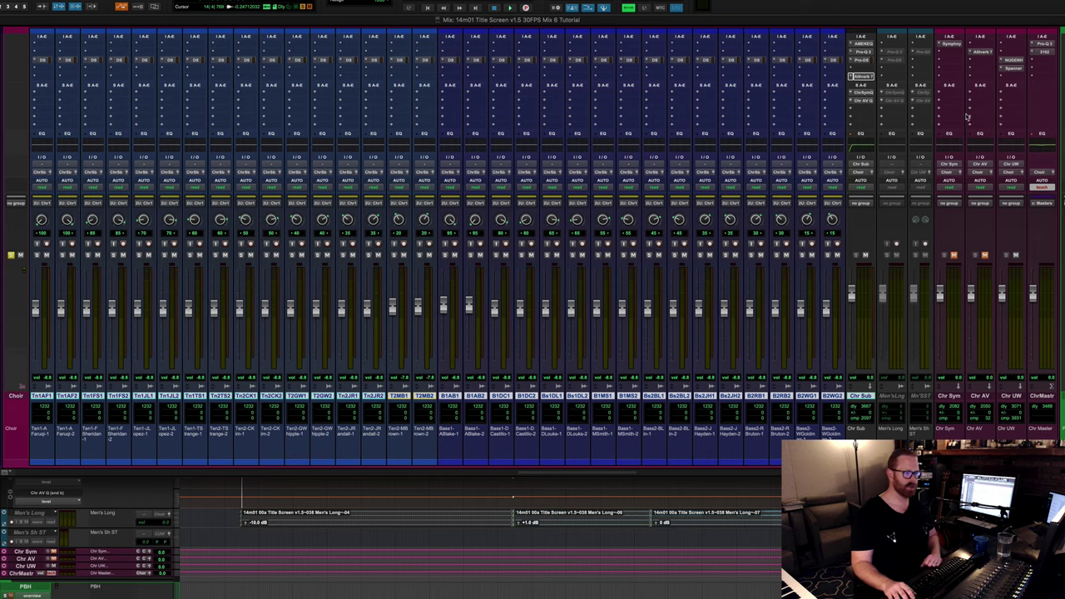
Open the Symphony reverb on Chr Sym, unmute that track and audition the PM Choir Hall 1 preset
click(955, 45)
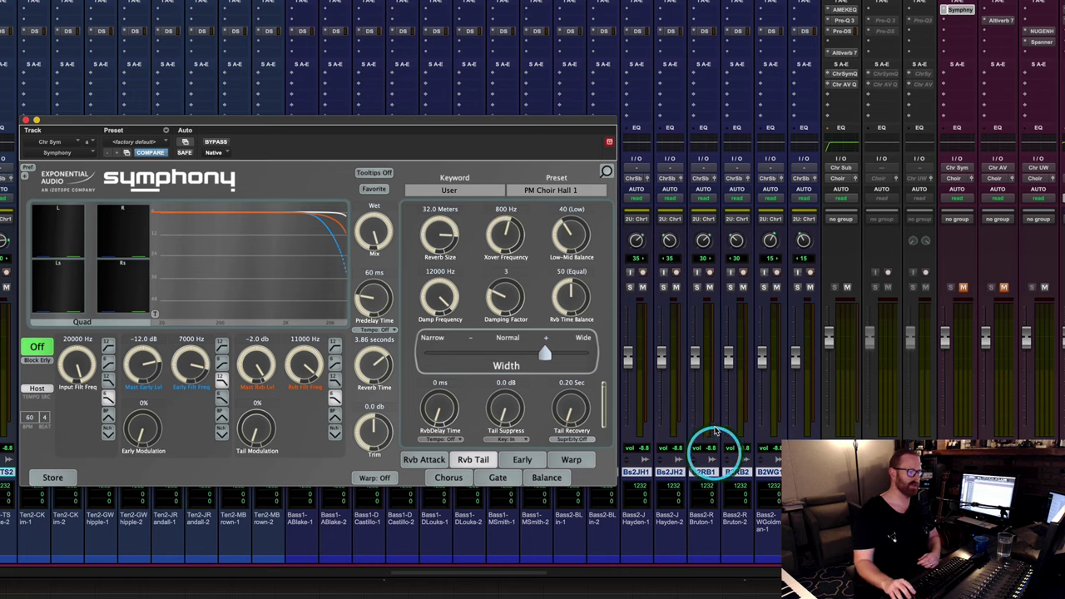
click(963, 287)
key(space)
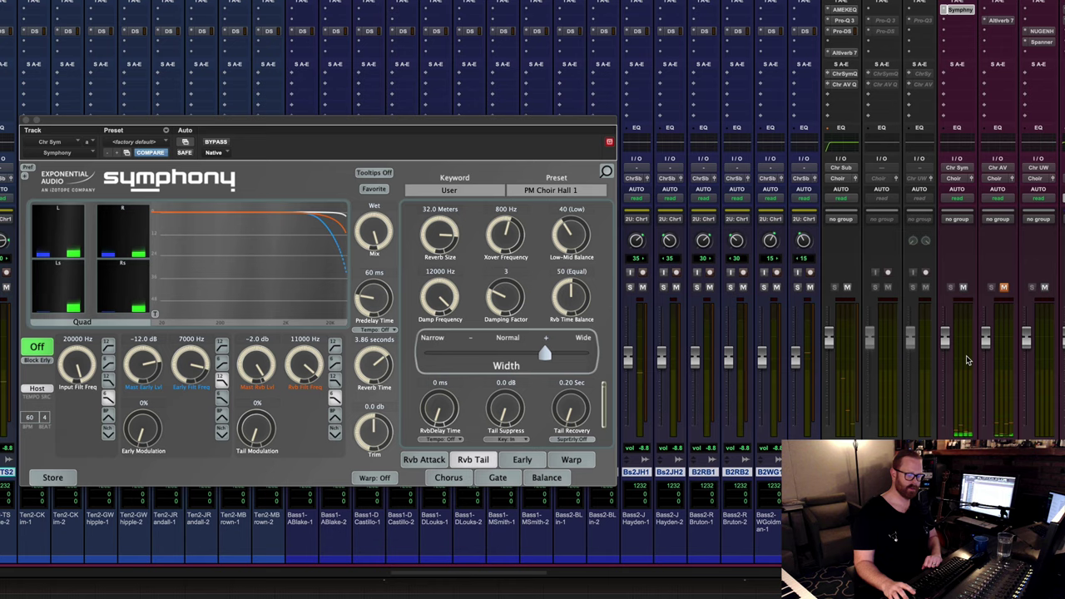
key(space)
click(923, 363)
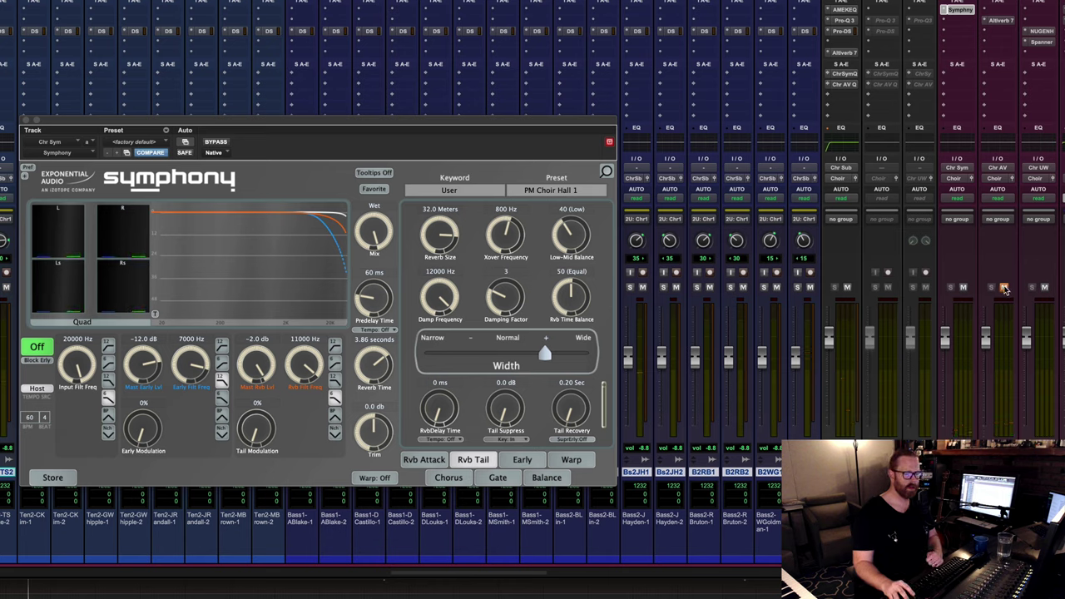
Open Altiverb 7 on Chr AV, unmute Chr AV and mute Chr Sym to isolate the Uranienborg church reverb
click(1005, 21)
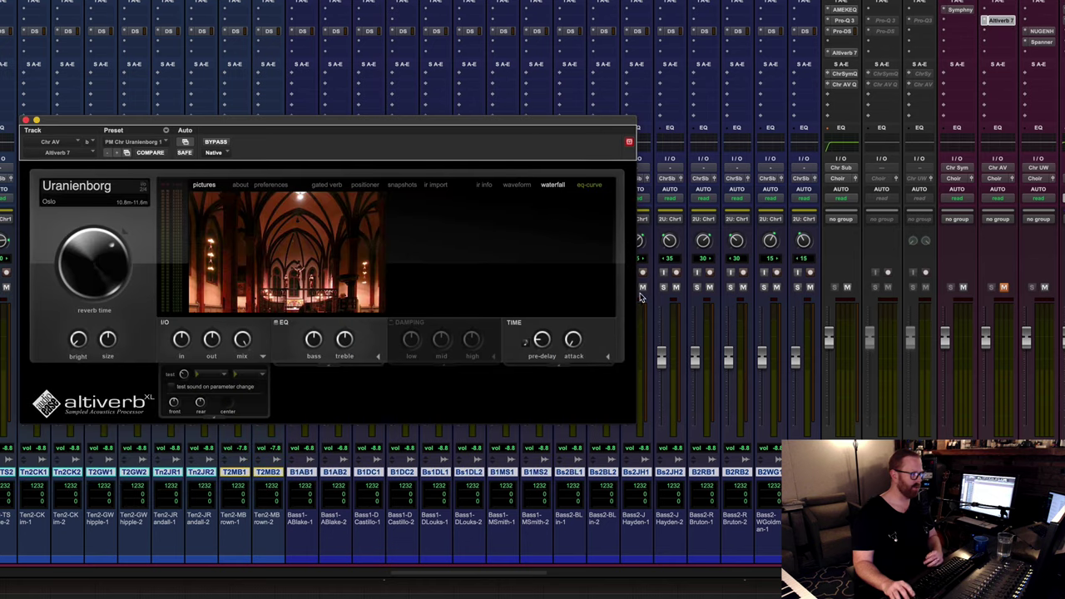
click(1006, 288)
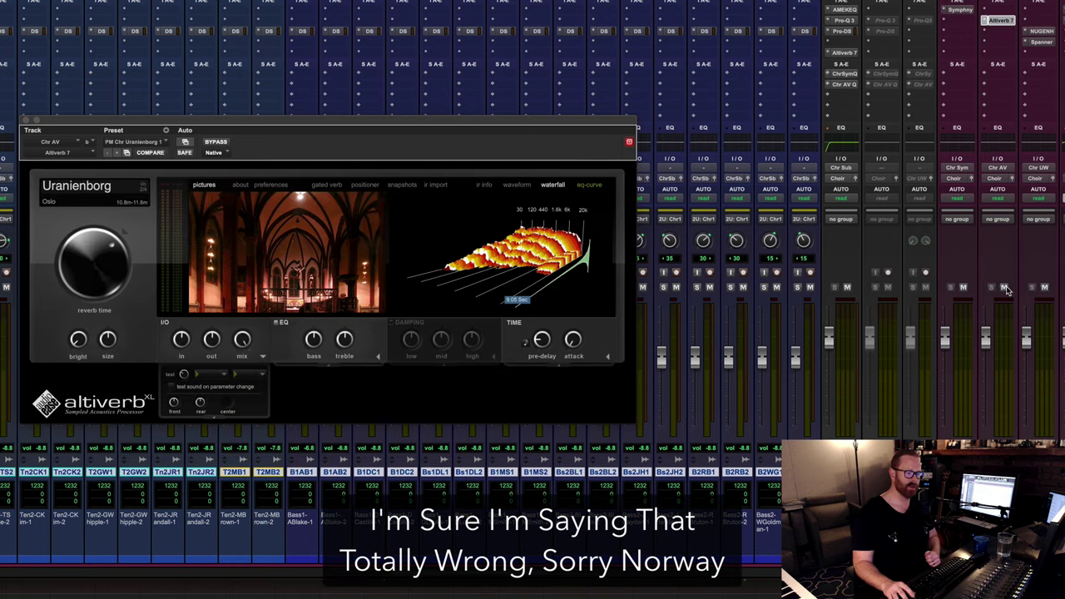
click(964, 288)
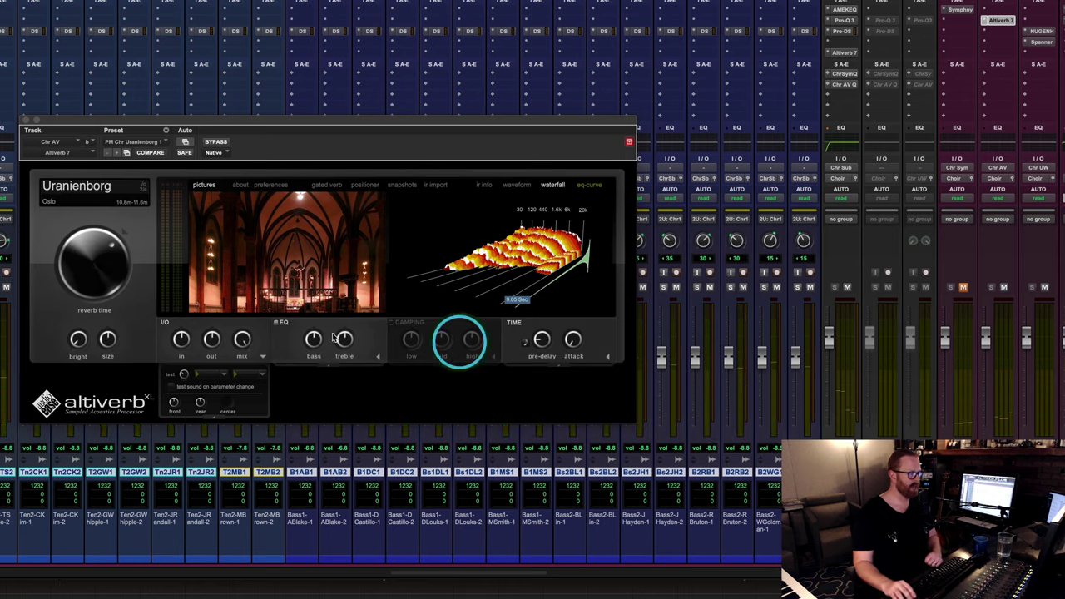
mouse_move(610, 243)
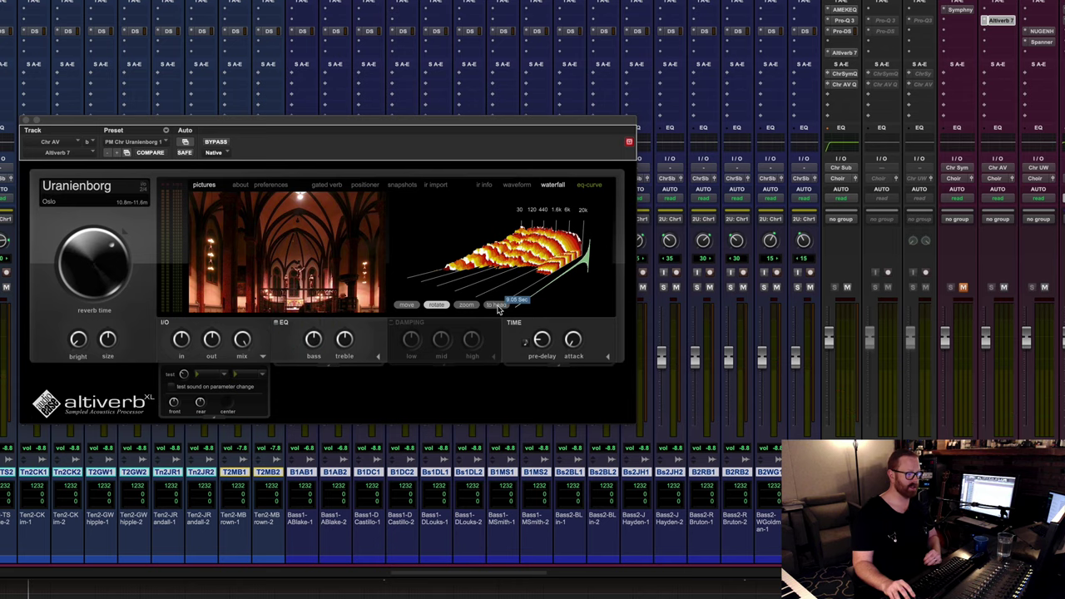
mouse_move(100, 258)
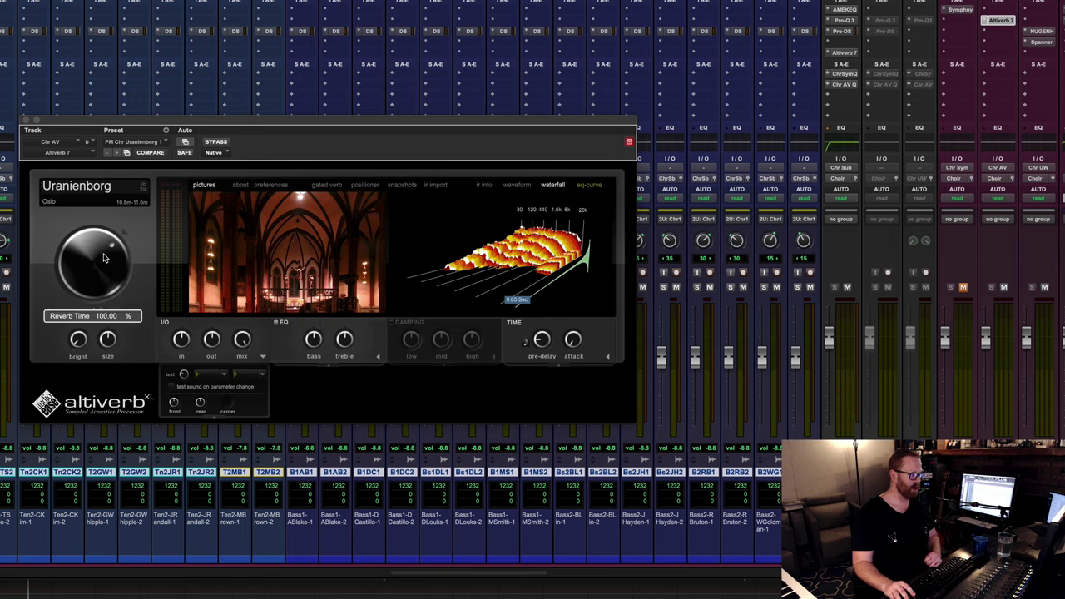
mouse_move(227, 262)
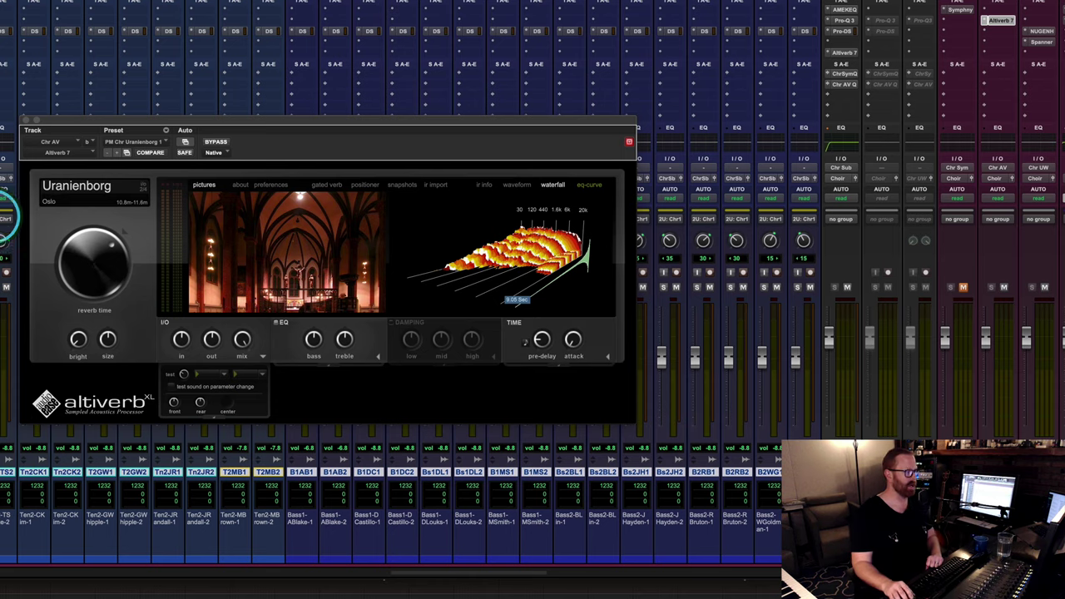
Unmute Chr Sym and play the choir, toggling the Chr Sym and Chr AV mutes to compare both reverbs, ending with both unmuted and playback stopped
click(963, 288)
key(space)
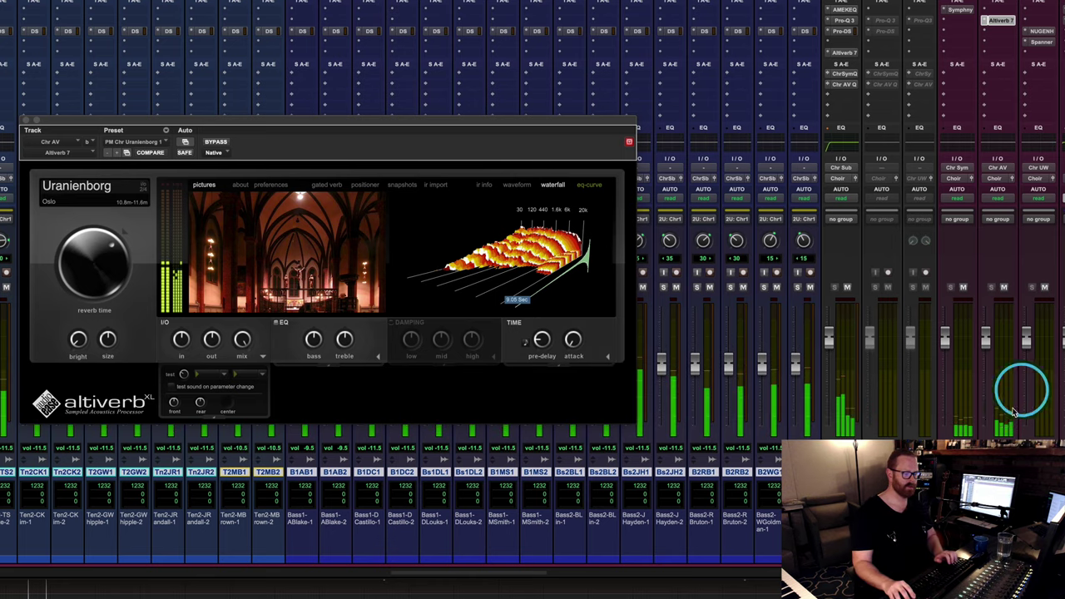
click(963, 288)
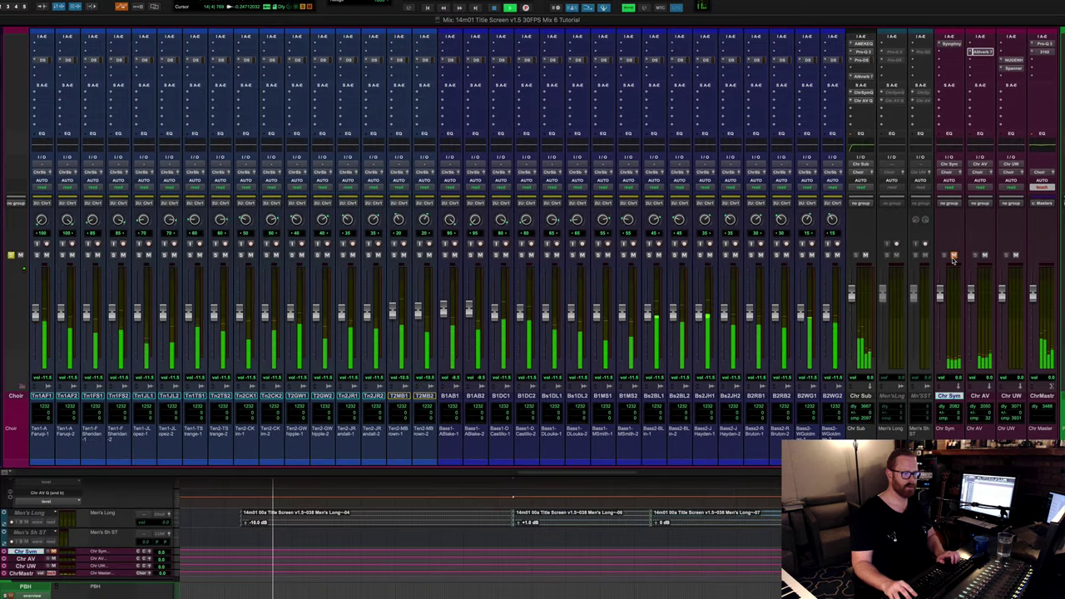
click(954, 257)
click(986, 257)
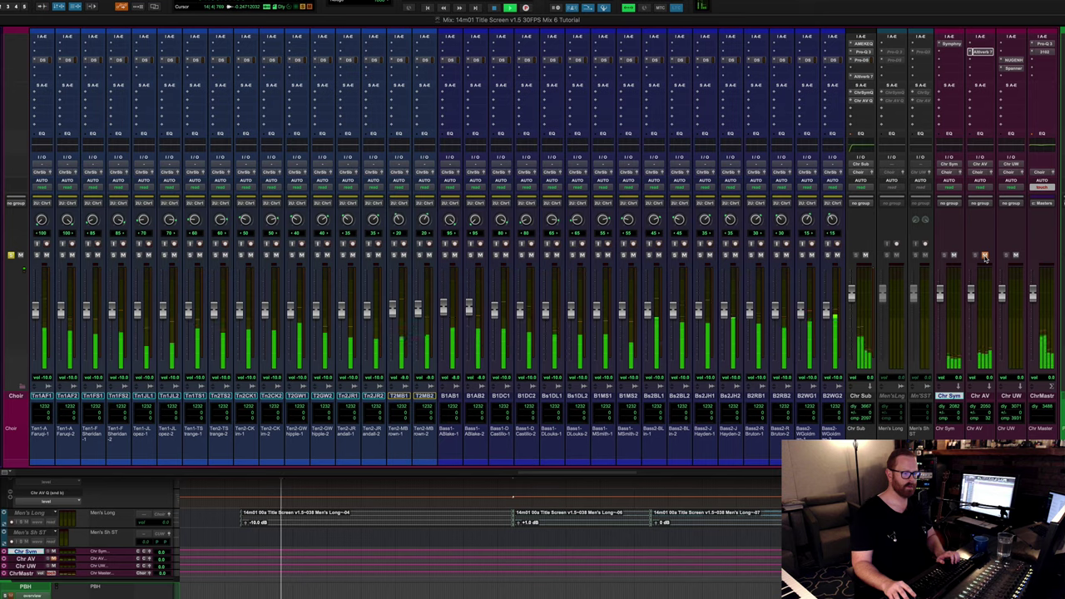
click(986, 257)
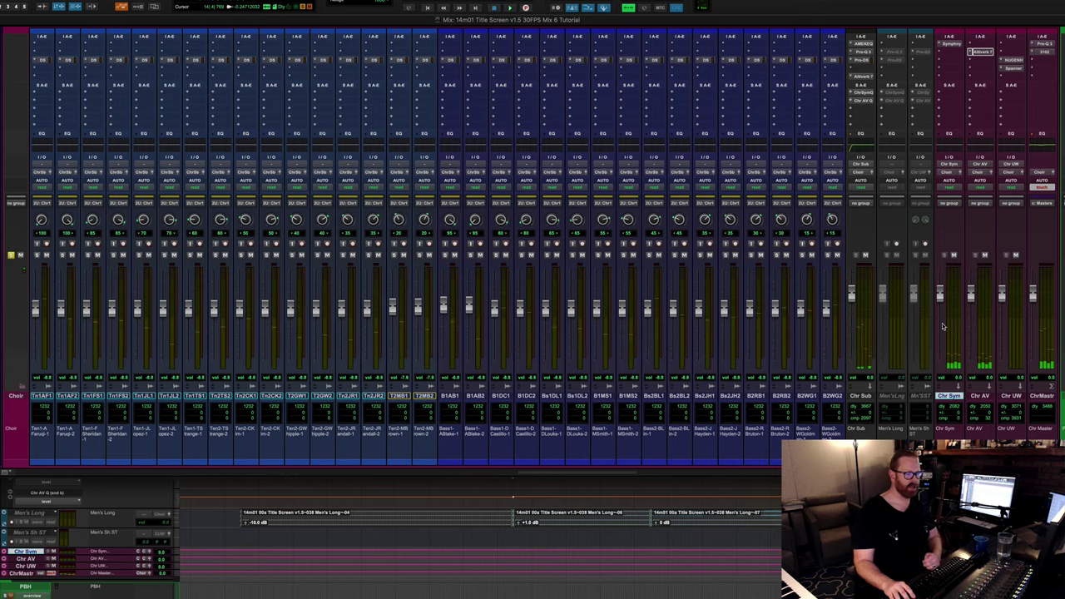
key(space)
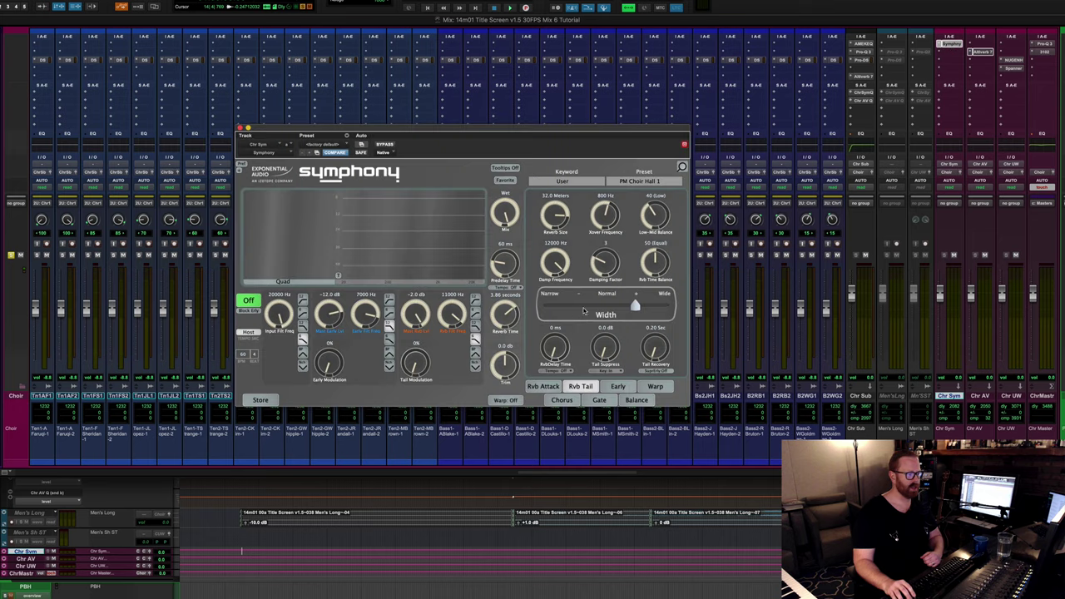
Close the Symphony reverb and review the FabFilter Pro-Q 3 and UAD Neve 31102 equalizers on Chr Master
click(241, 128)
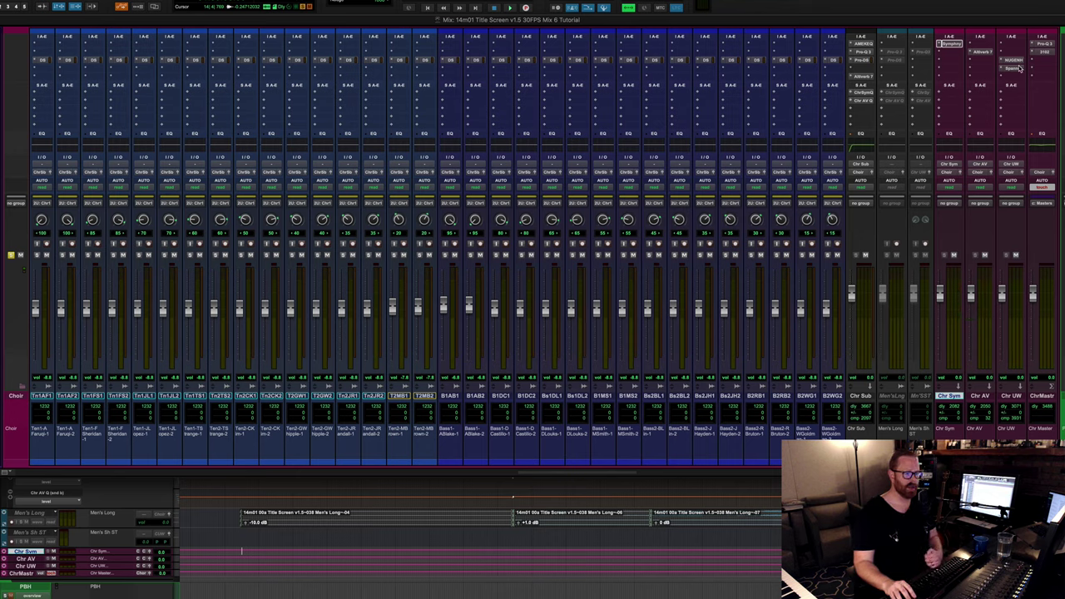
click(1047, 44)
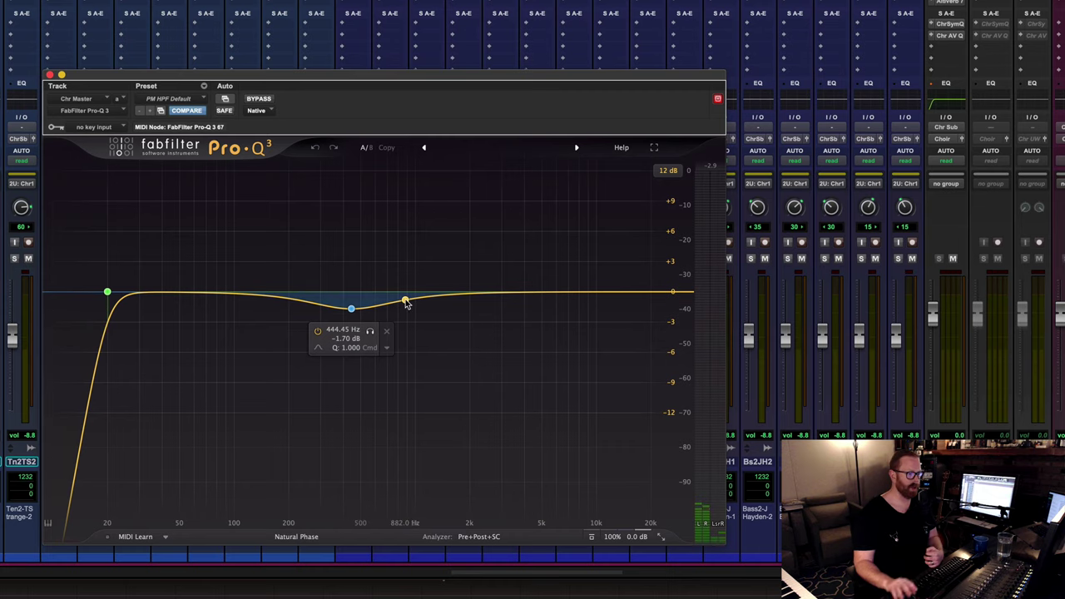
mouse_move(100, 302)
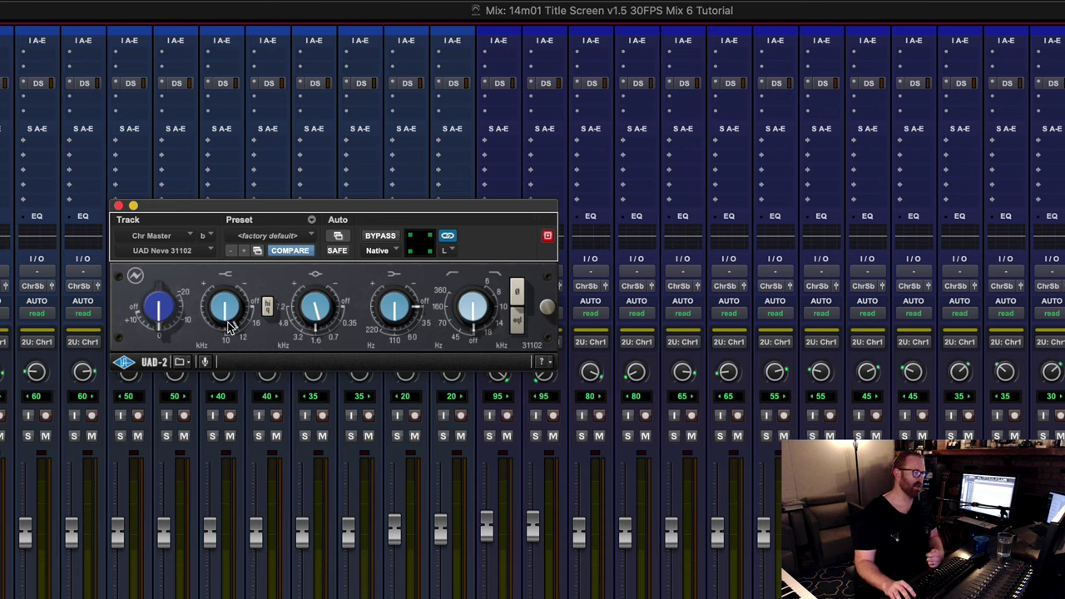
mouse_move(227, 307)
mouse_down()
mouse_move(226, 289)
mouse_move(226, 307)
mouse_up()
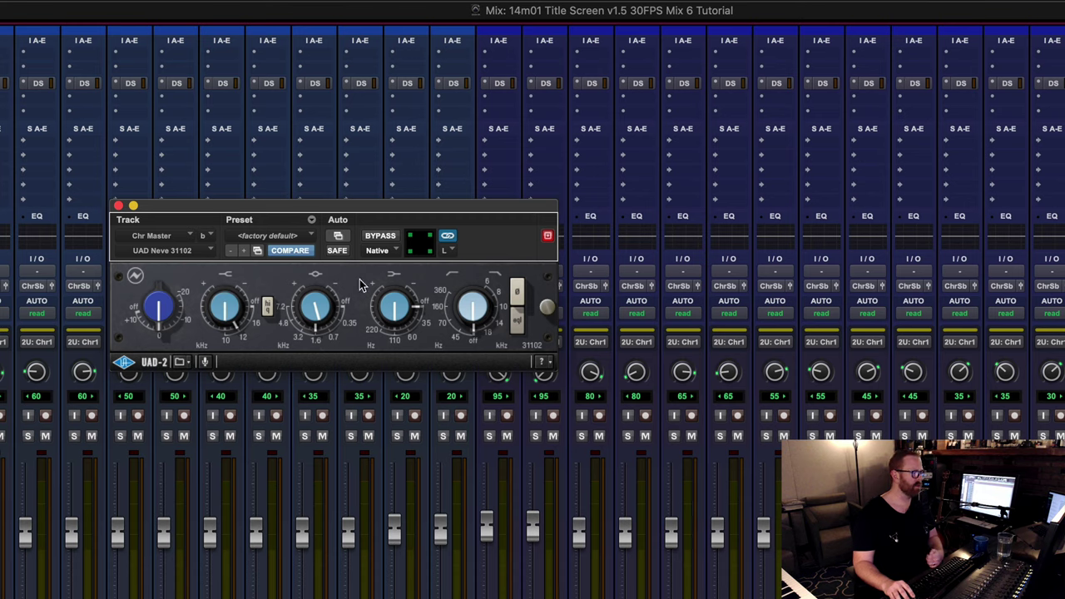
click(624, 399)
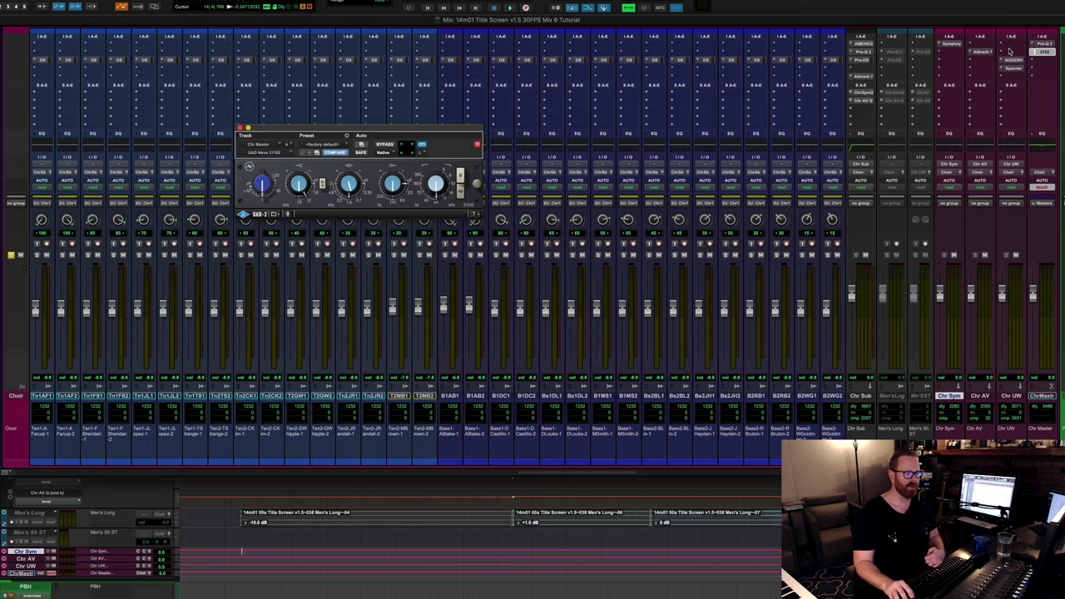
Review the AMEK EQ 200, Pro-Q 3 and Todd-AO Altiverb 7 on Chr Sub alongside Chr Master's Pro-Q 3, and close the plug-in window
click(863, 44)
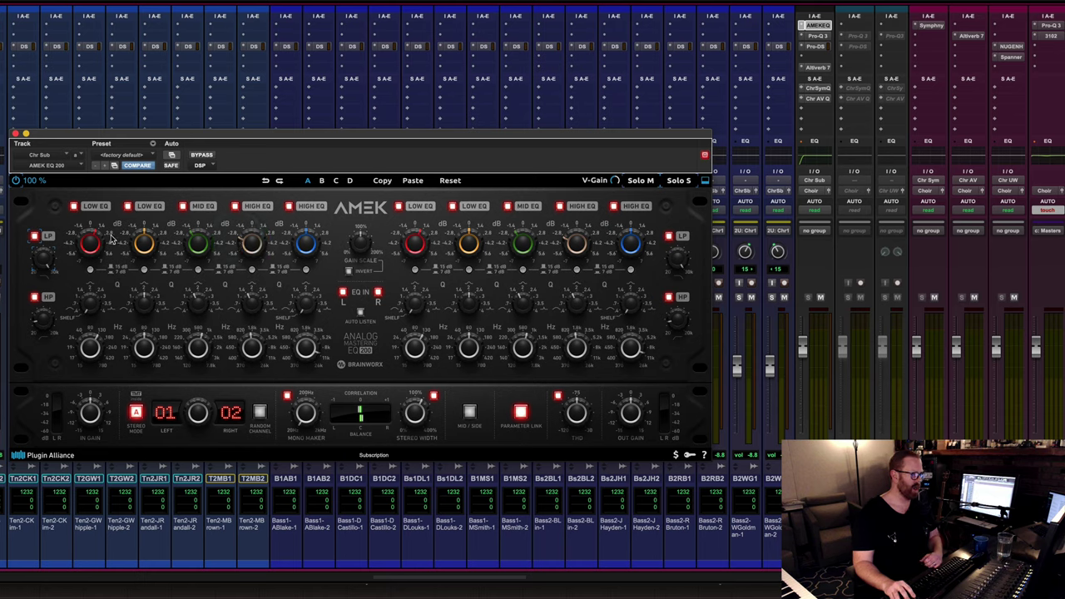
click(824, 36)
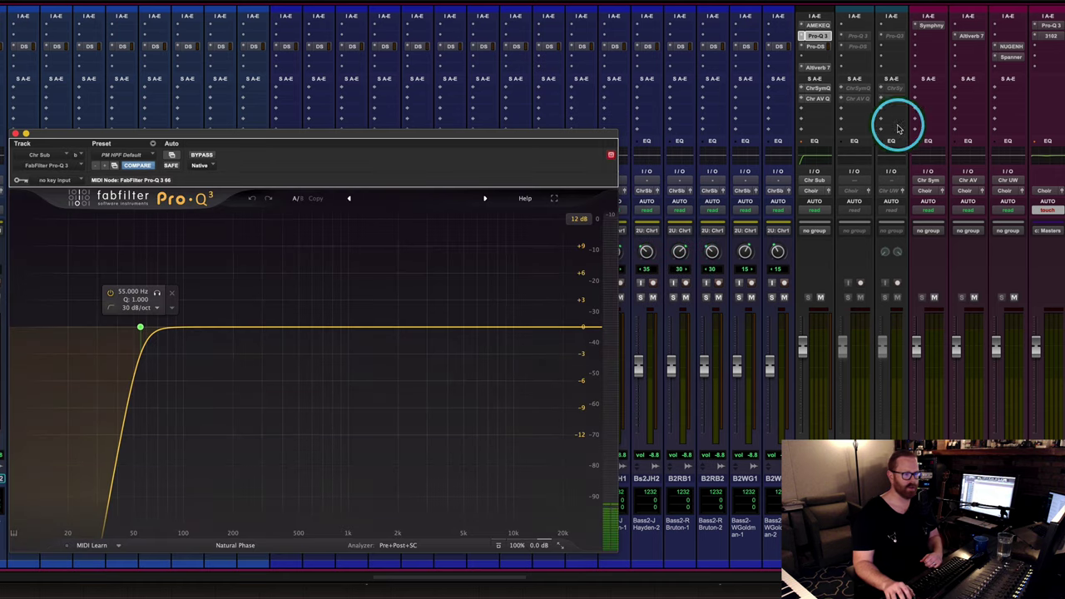
click(1051, 25)
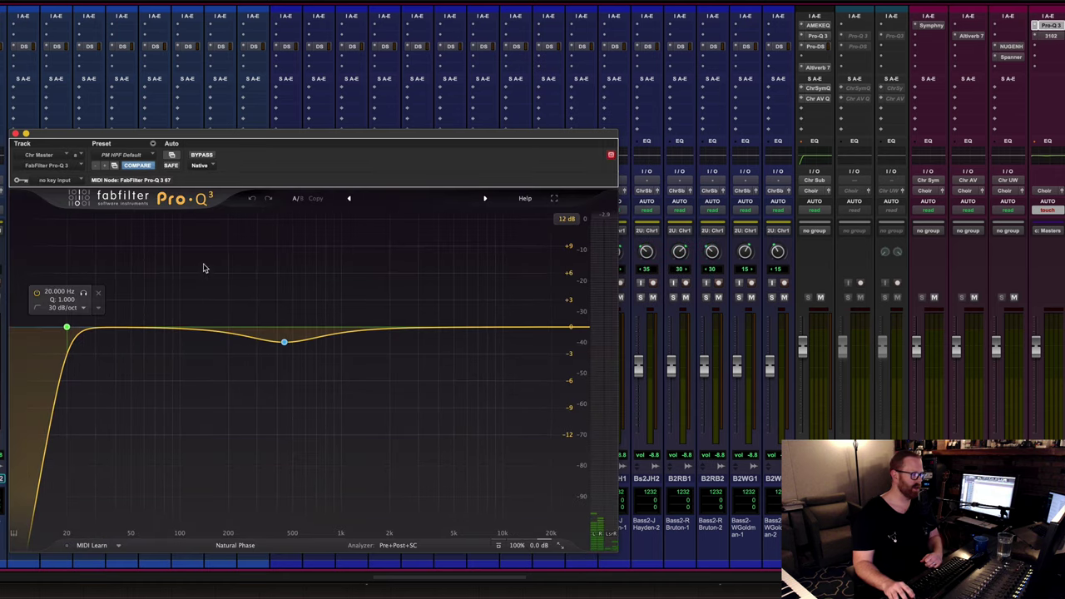
click(15, 133)
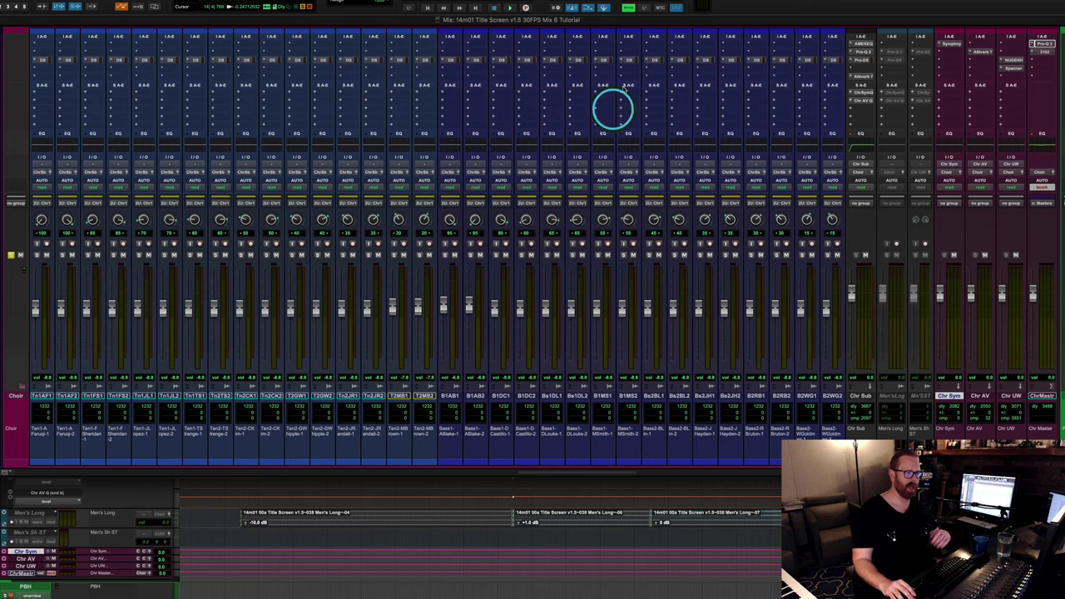
click(863, 76)
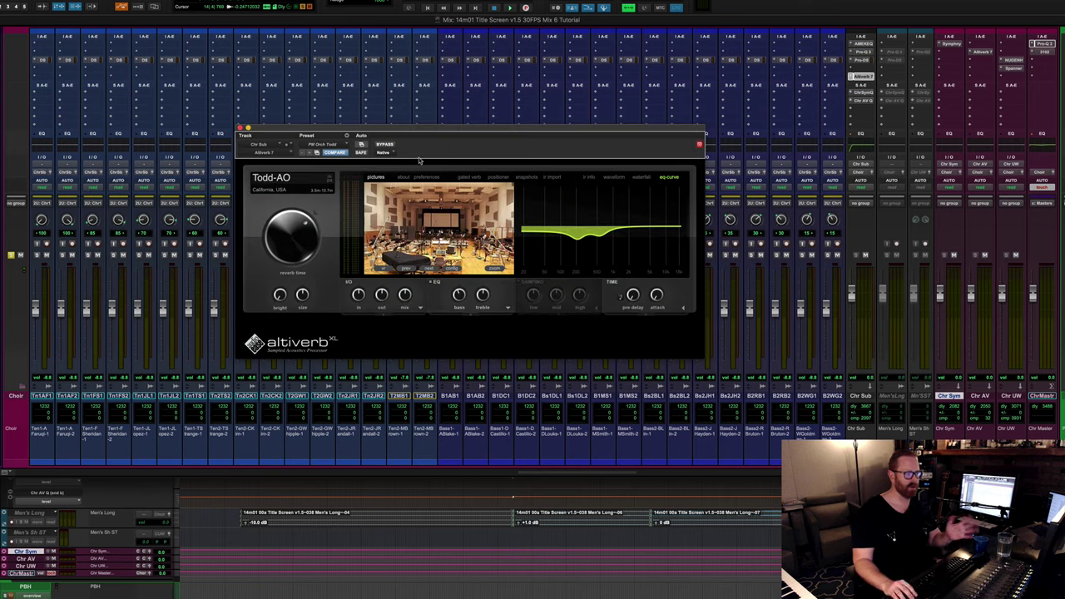
click(239, 128)
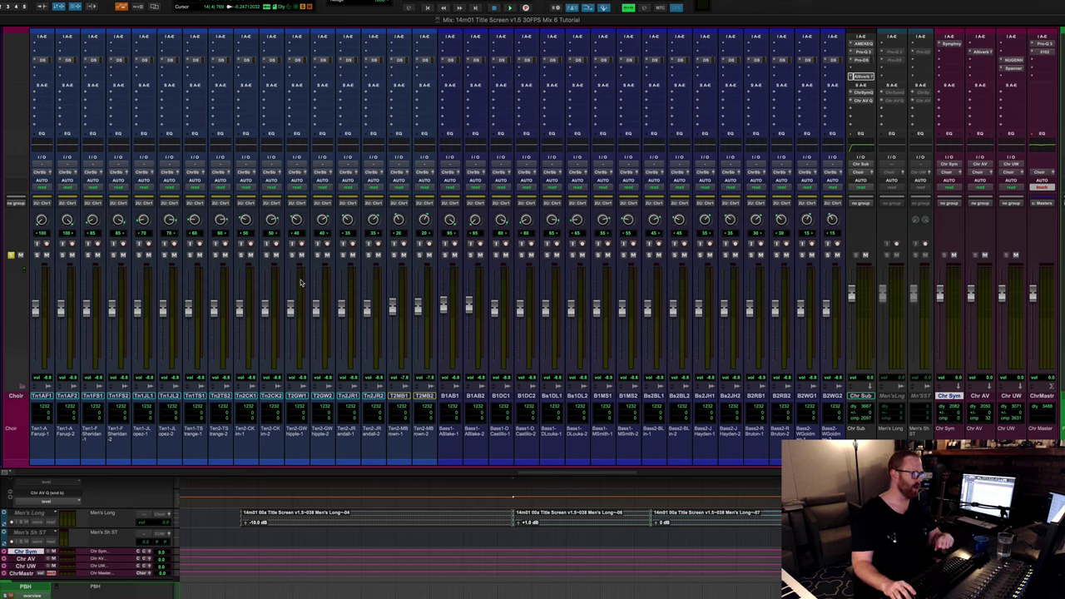
Return to the edit window, select the Chr Sub track and examine its Chr Sym Q and Chr AV Q send automation
key(super+equal)
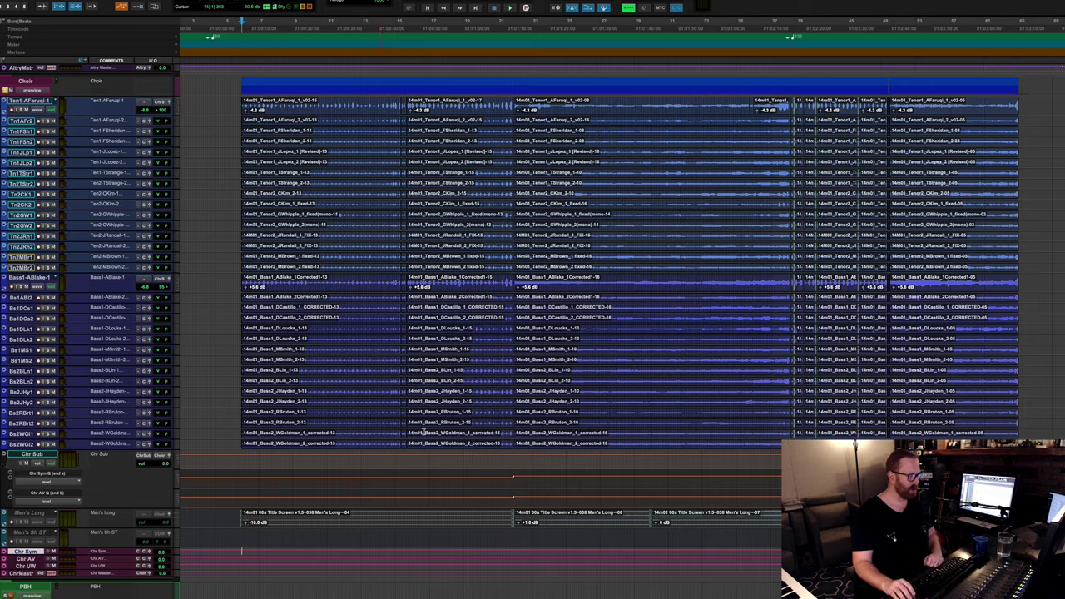
scroll(428, 313, down, 5)
scroll(164, 336, up, 1)
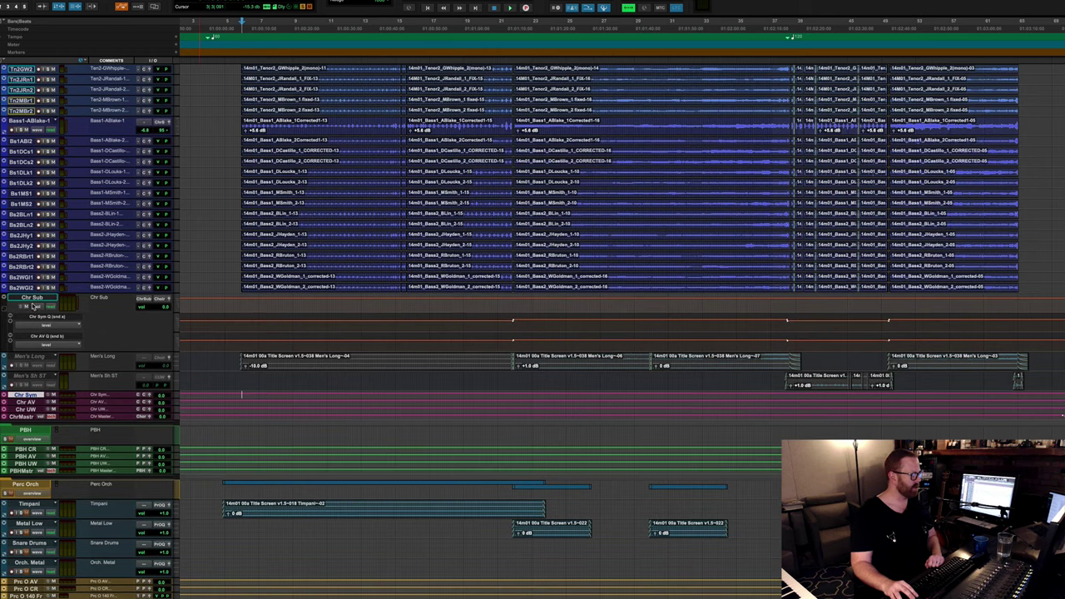
click(33, 299)
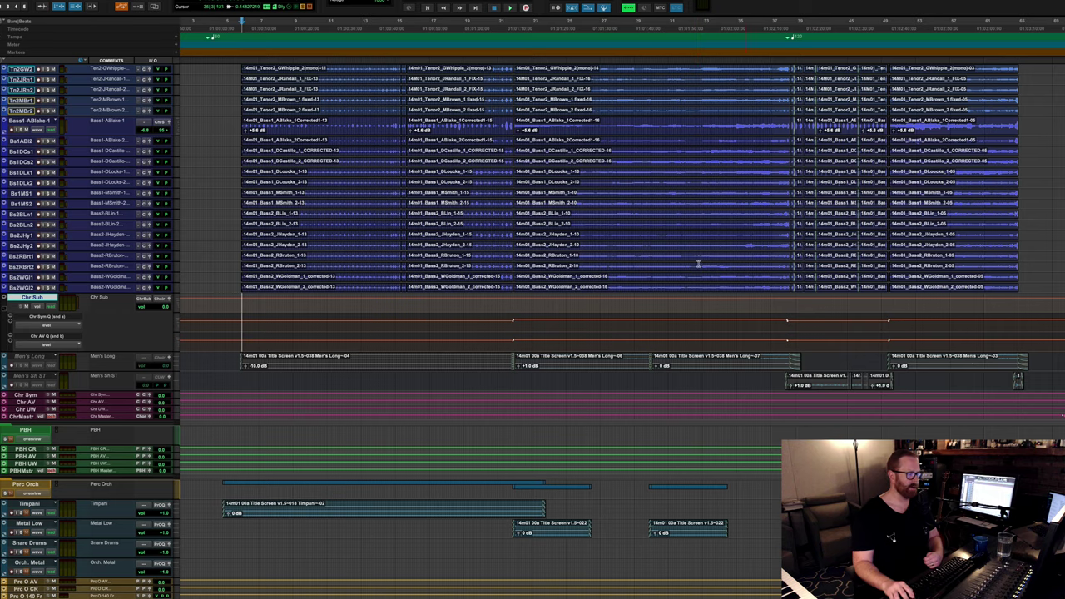
scroll(629, 312, up, 3)
scroll(565, 380, up, 3)
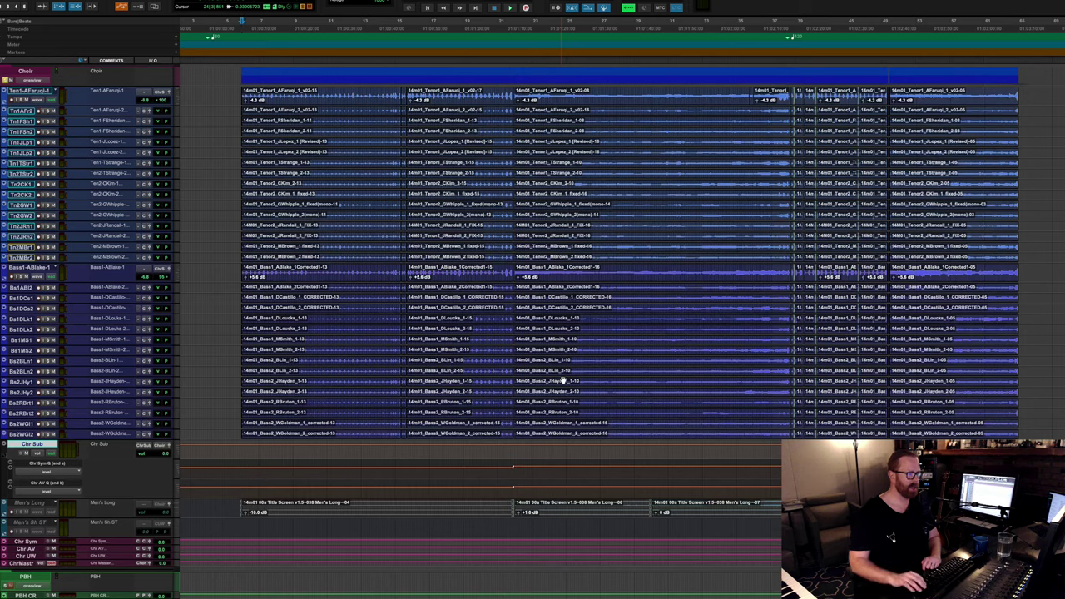
Play the choir from the first send automation change, comparing it with Chr Sym and Chr AV muted and unmuted, and clear the Choir folder's solo
click(513, 467)
key(space)
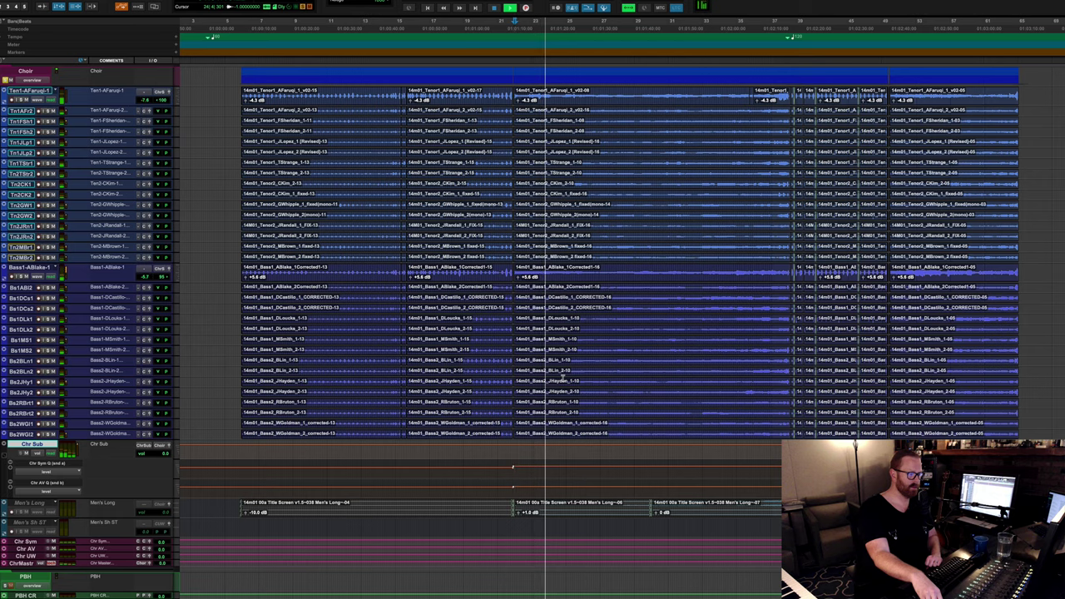
key(super+equal)
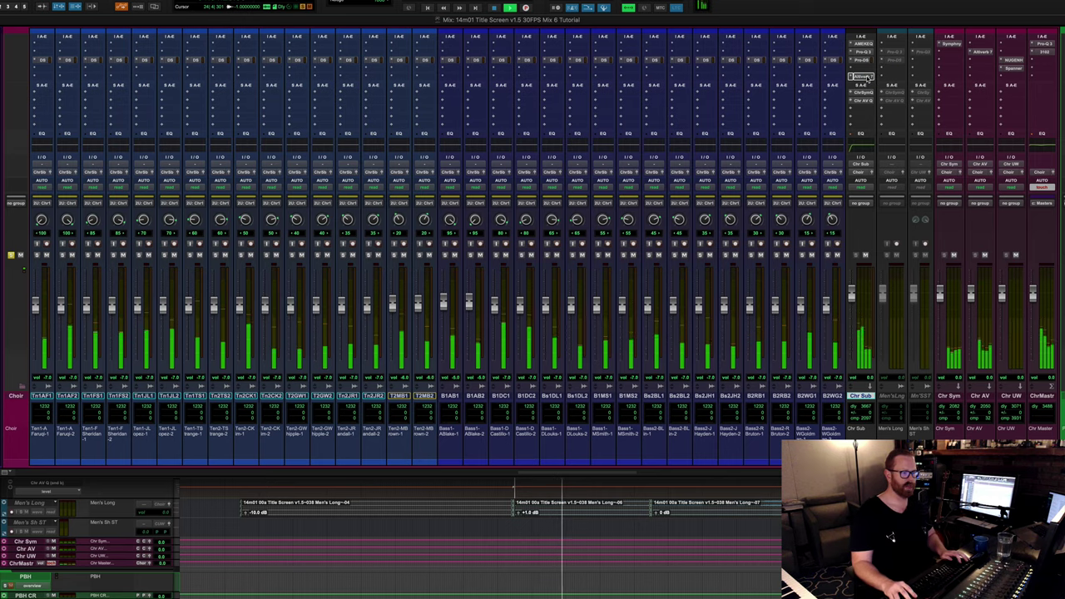
click(985, 255)
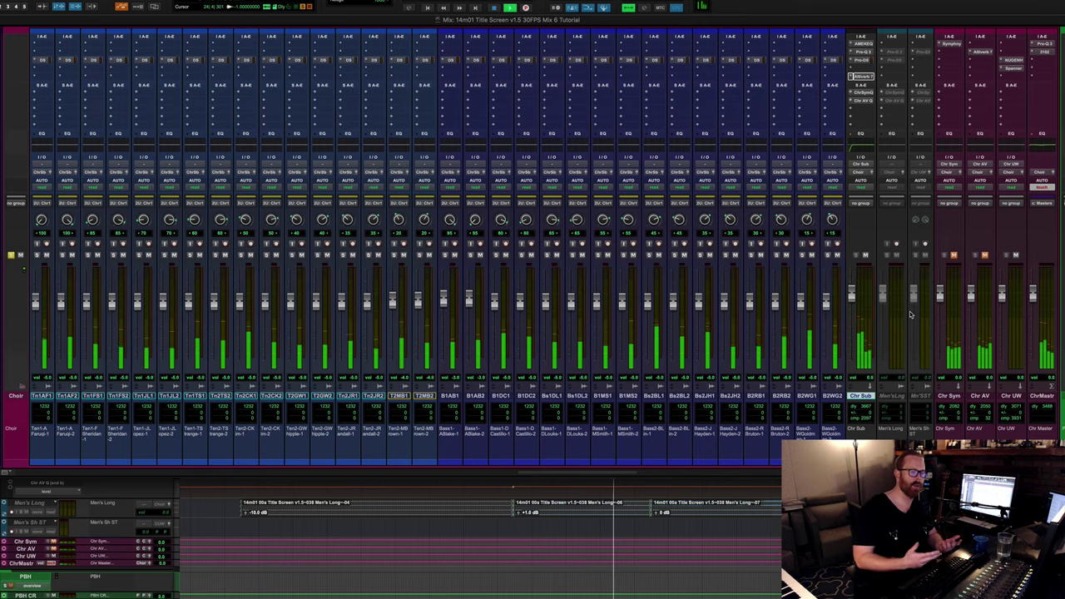
click(985, 255)
click(954, 255)
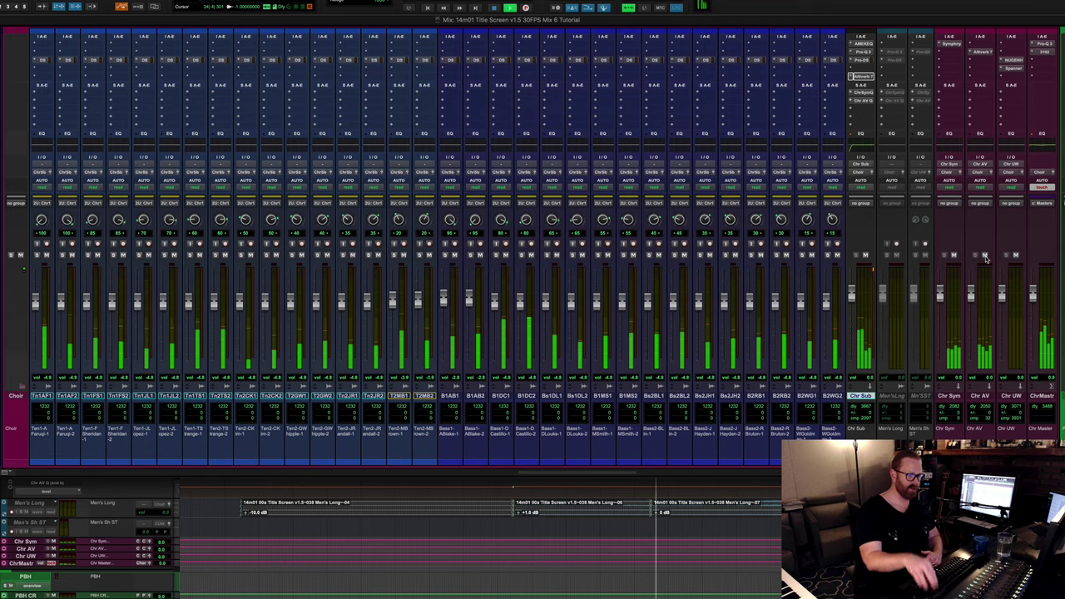
key(super+equal)
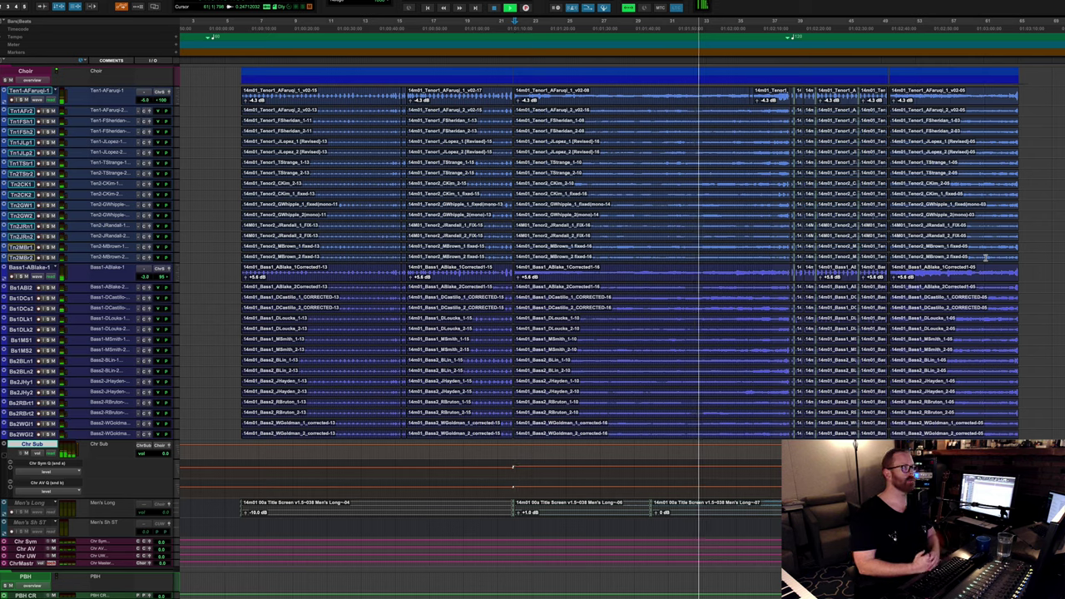
key(space)
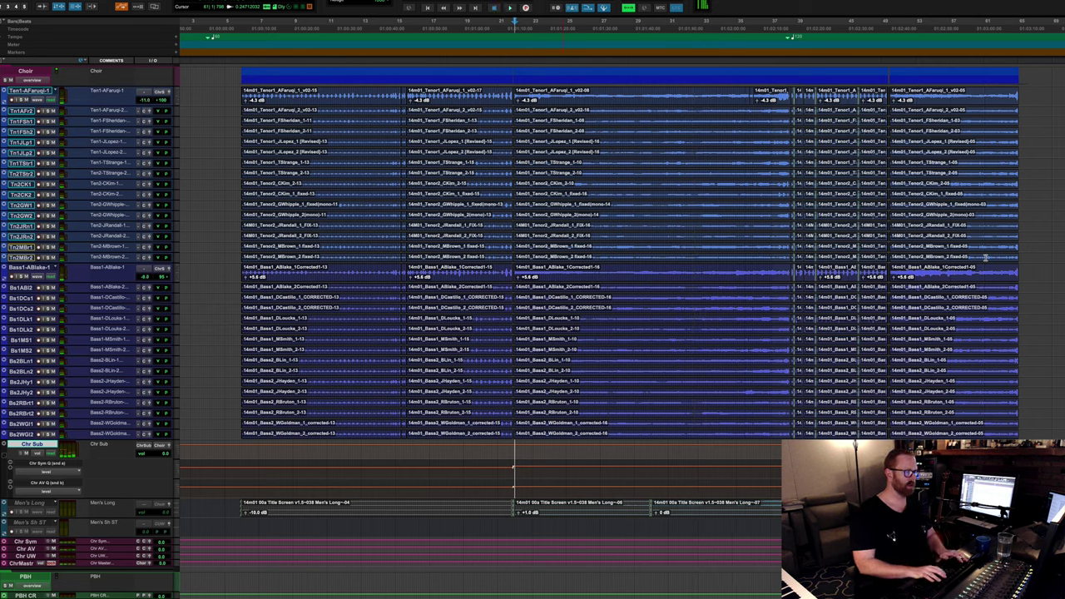
Replay the passage dry by bypassing Altiverb 7 on Chr Sub and muting Chr Sym and Chr AV, and stop playback
key(space)
key(super+equal)
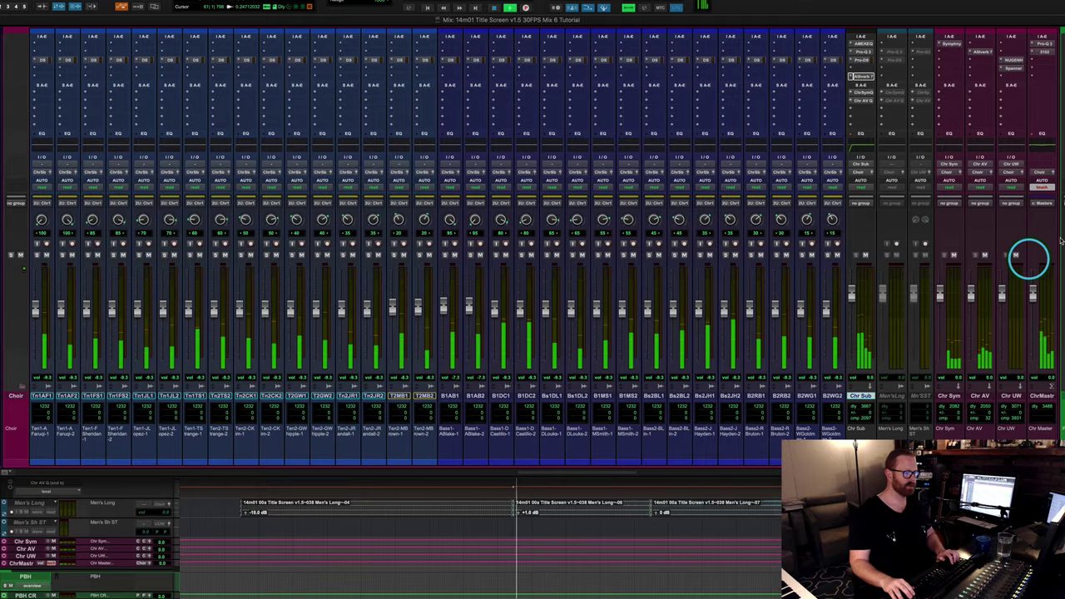
scroll(895, 200, right, 2)
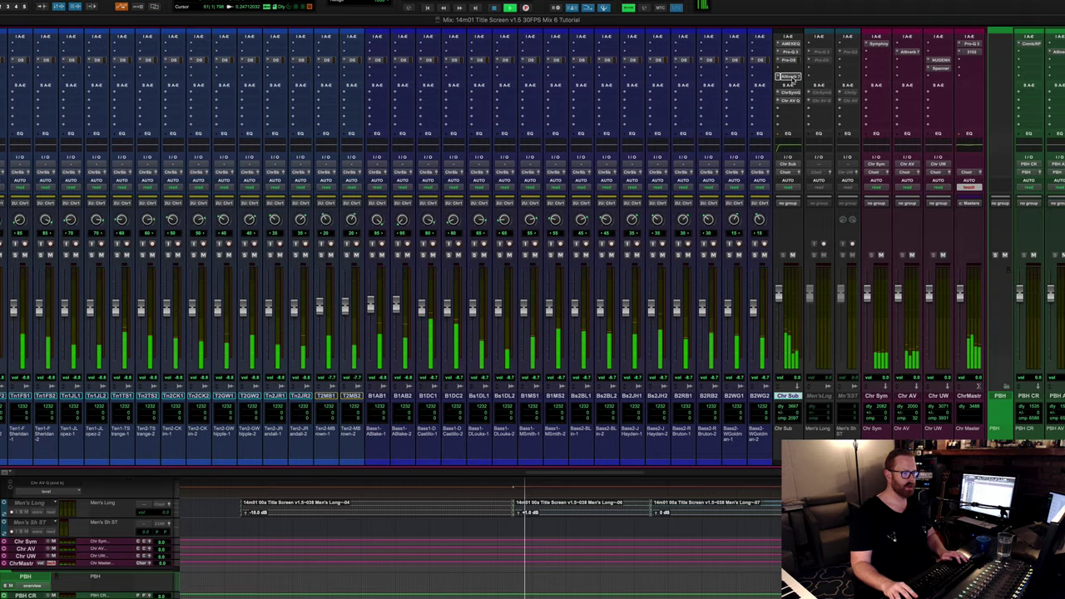
click(883, 257)
click(912, 256)
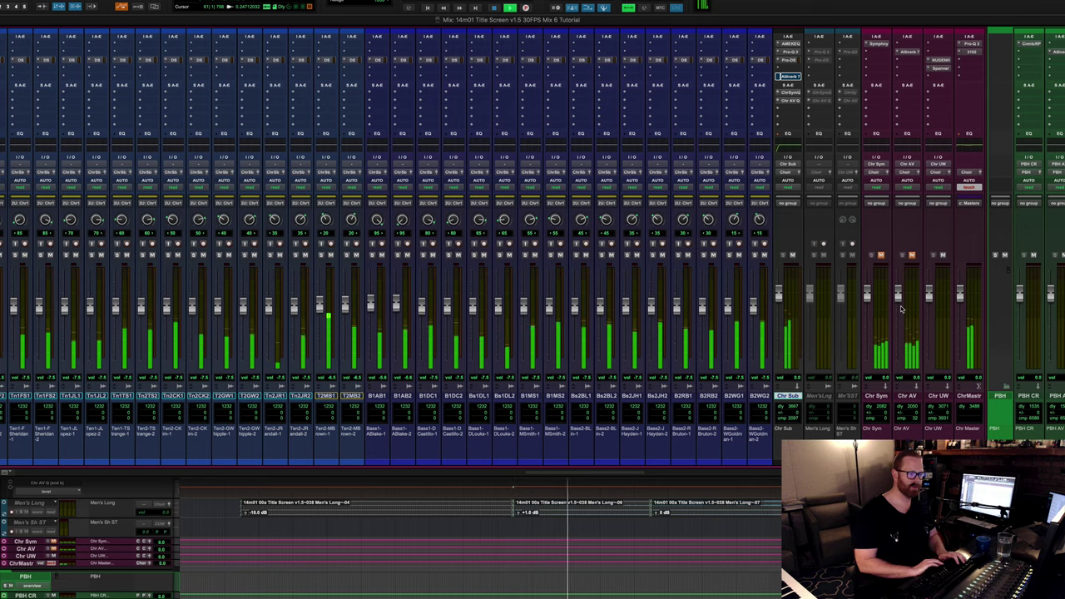
key(space)
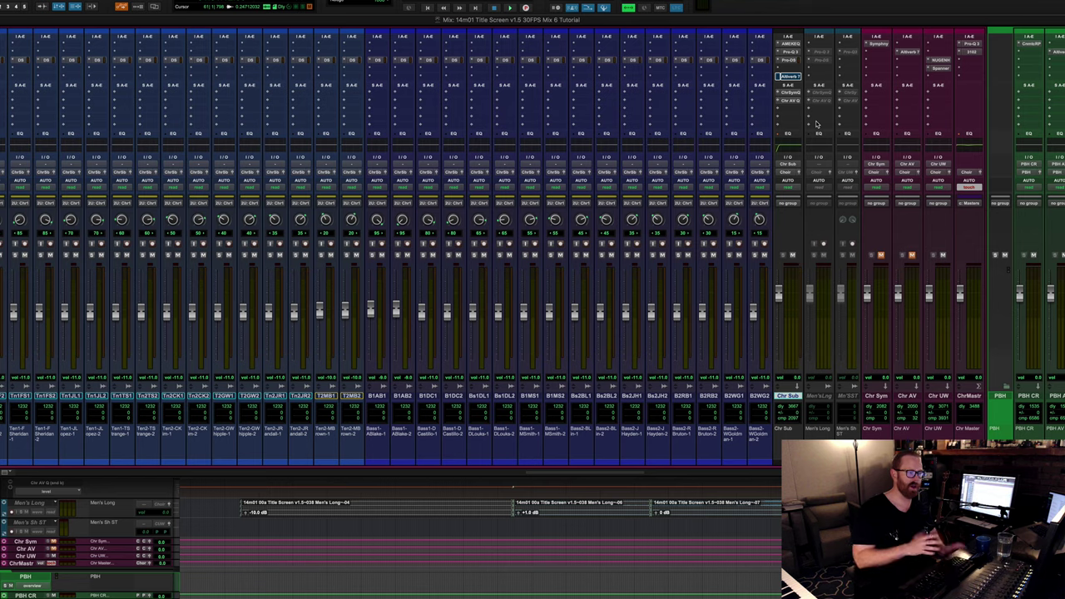
Play the passage with Chr Sub's Altiverb 7 re-enabled and Chr Sym and Chr AV unmuted, stop, and return to the edit window
key(space)
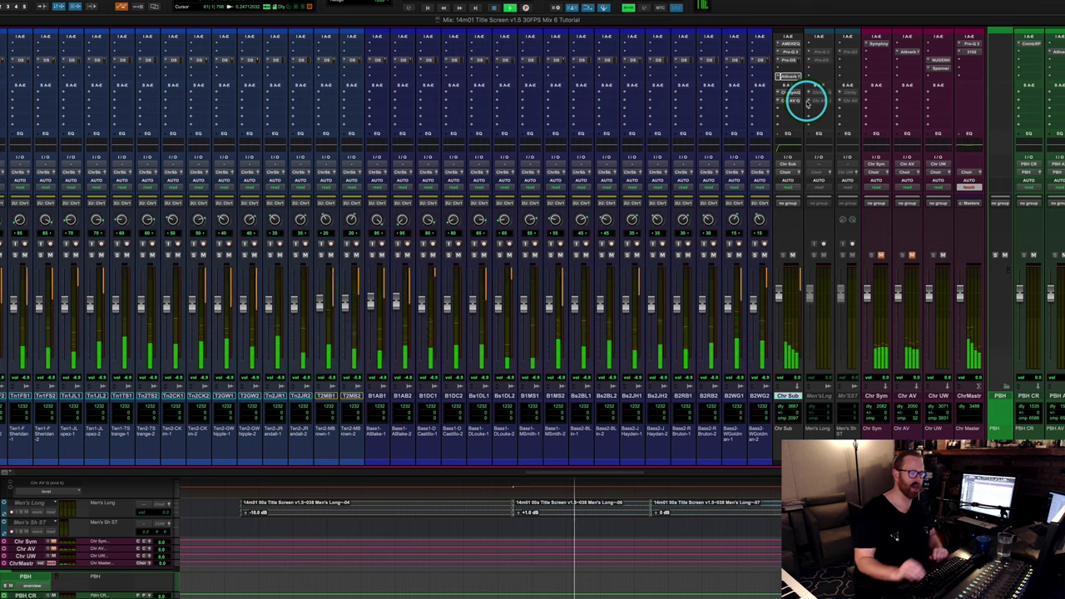
click(882, 256)
click(912, 256)
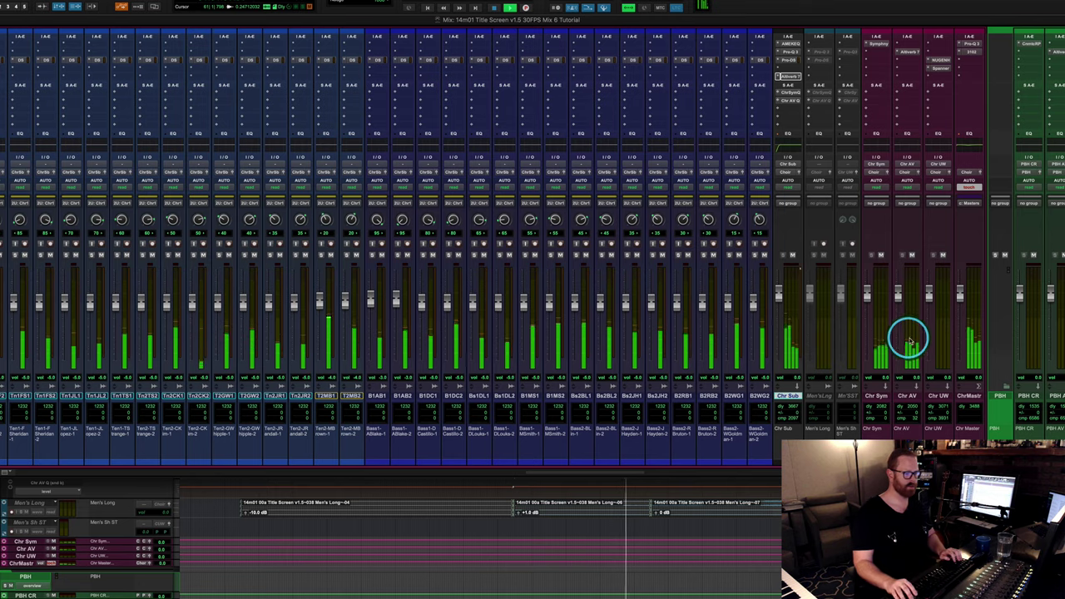
scroll(912, 340, left, 3)
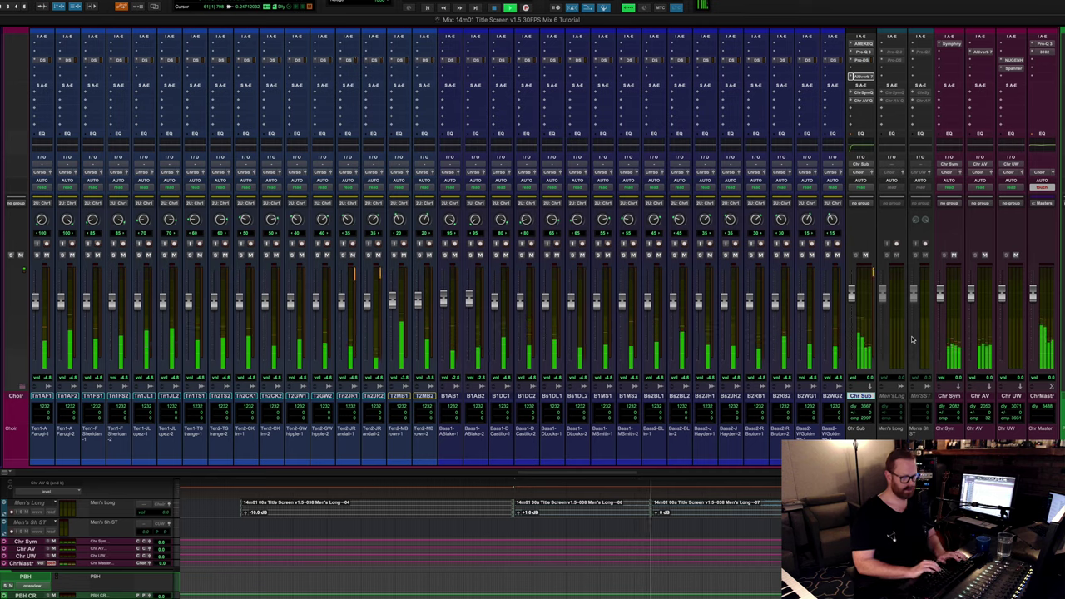
key(space)
key(super+equal)
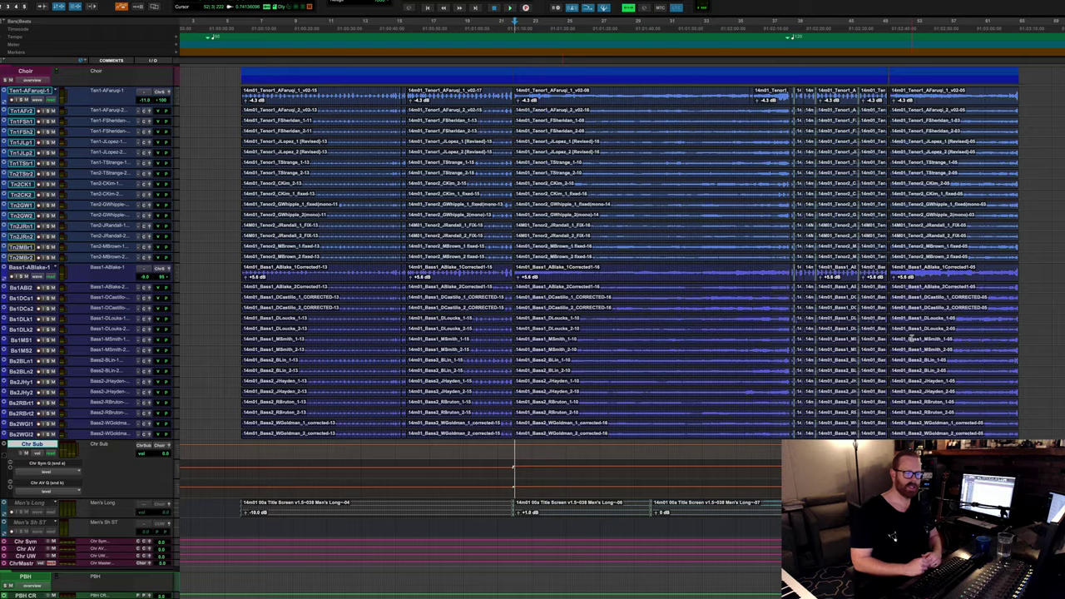